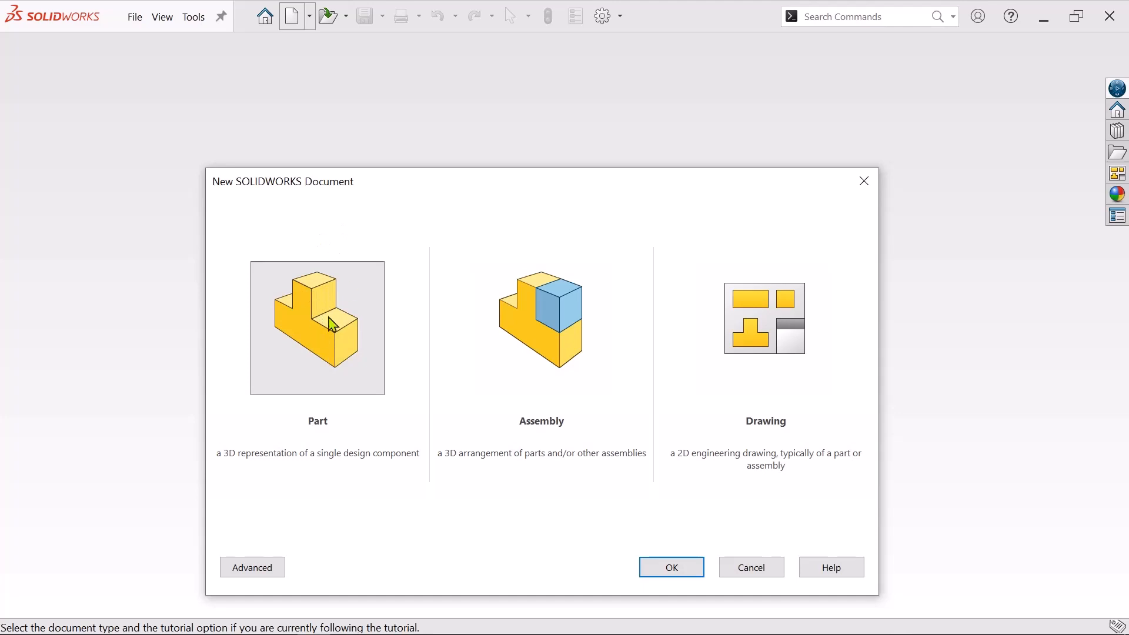
Step: Create a new part document and start a sketch on the Front Plane
click(685, 568)
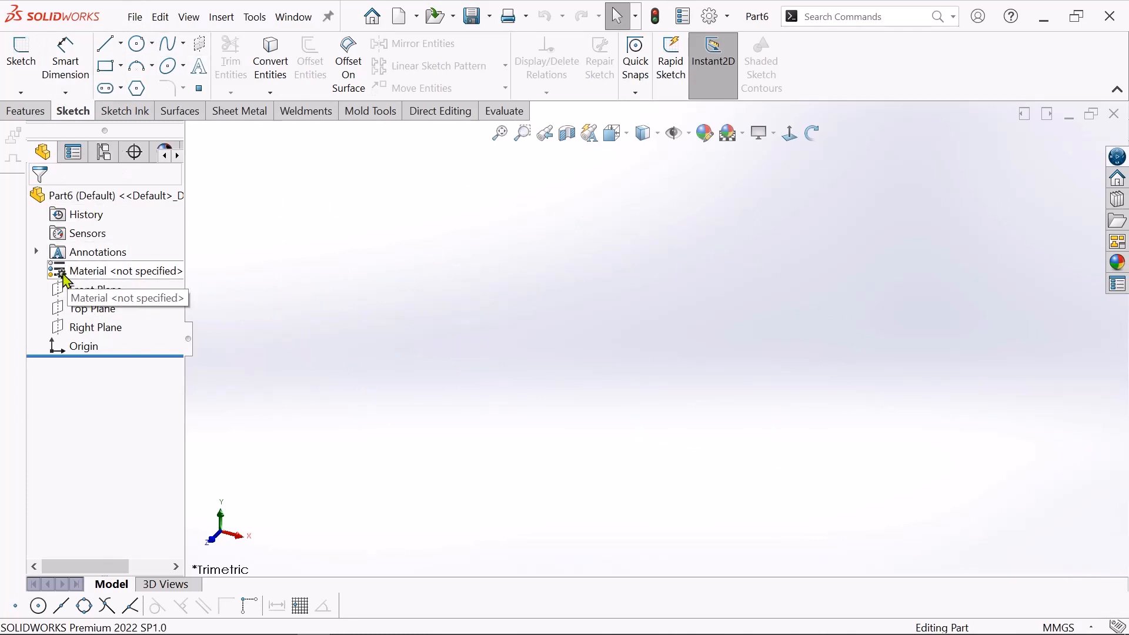
click(79, 293)
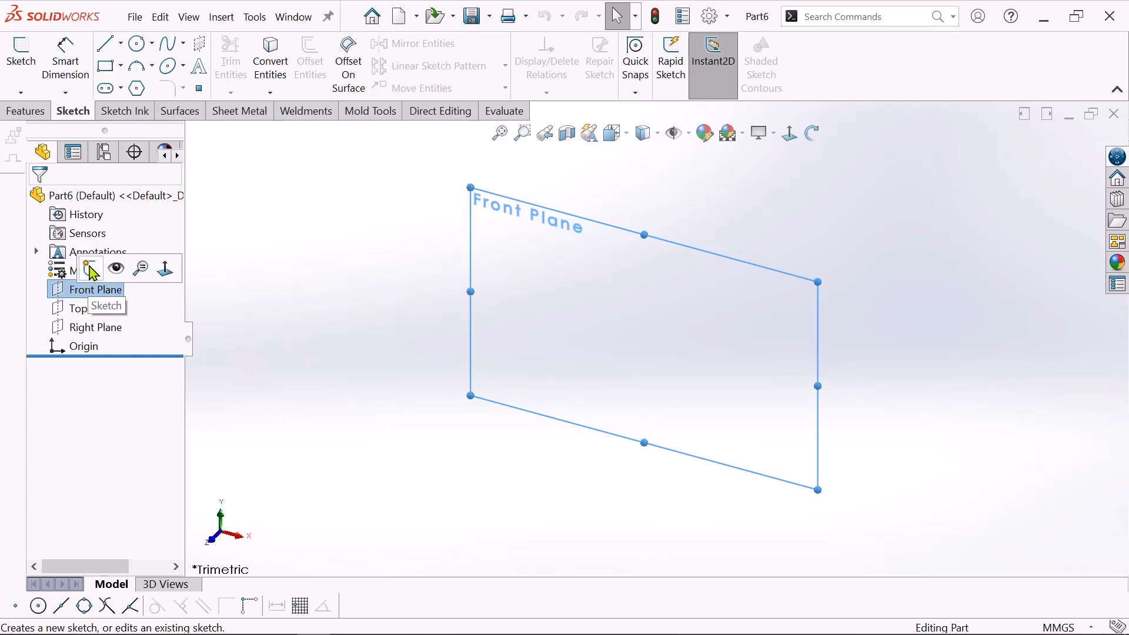
click(91, 272)
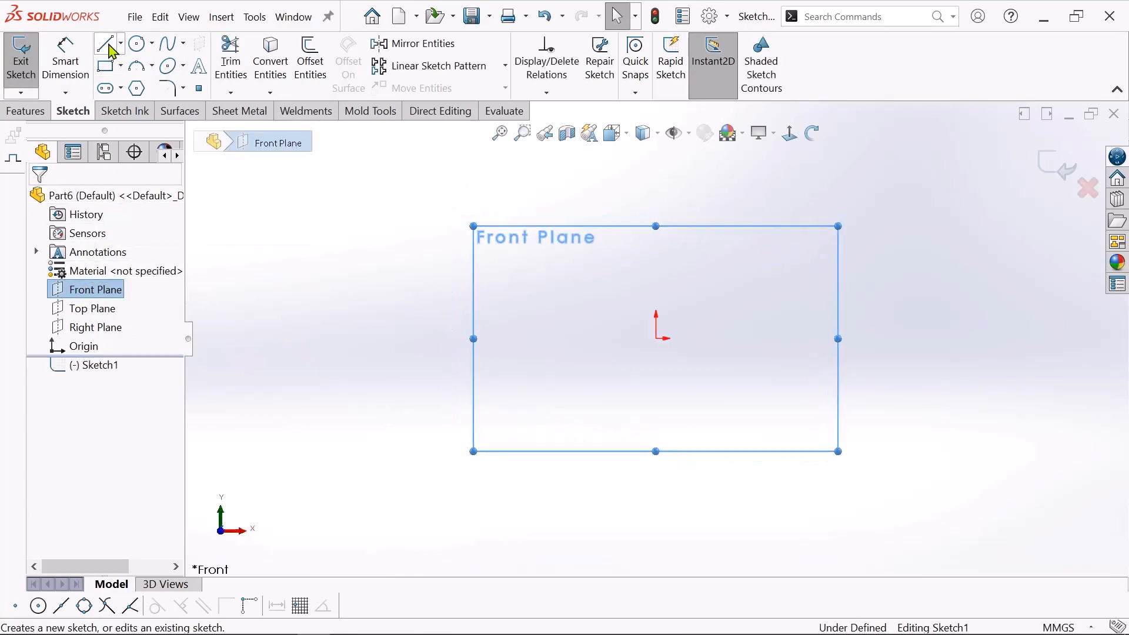
Step: Sketch a vertical line about 79 mm long straight up from the origin
click(110, 48)
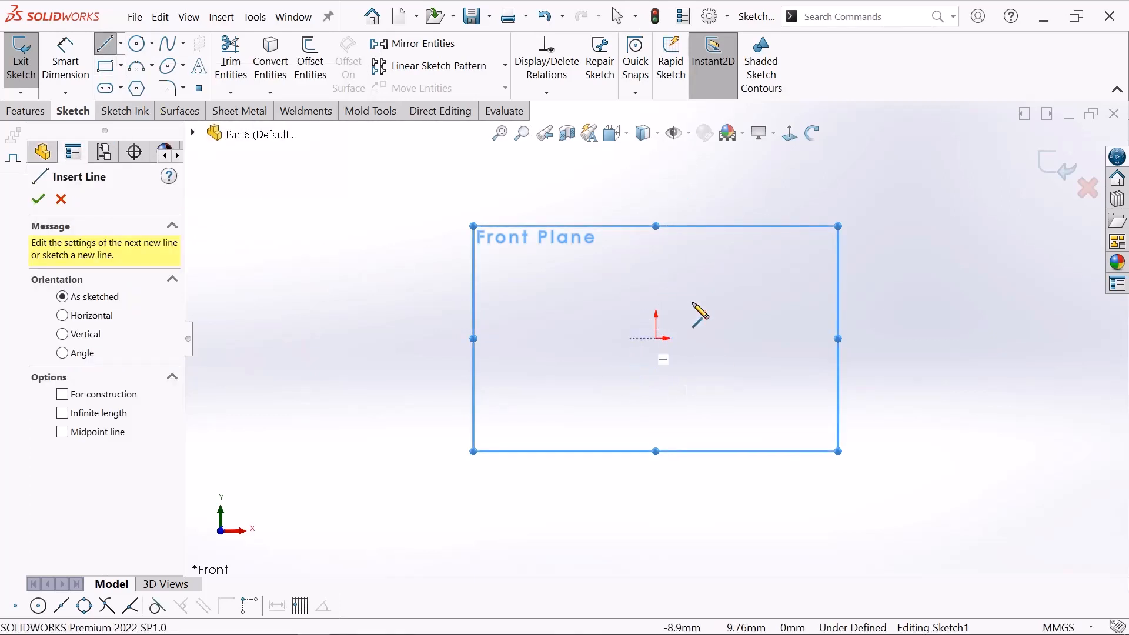
scroll(706, 241, down, 2)
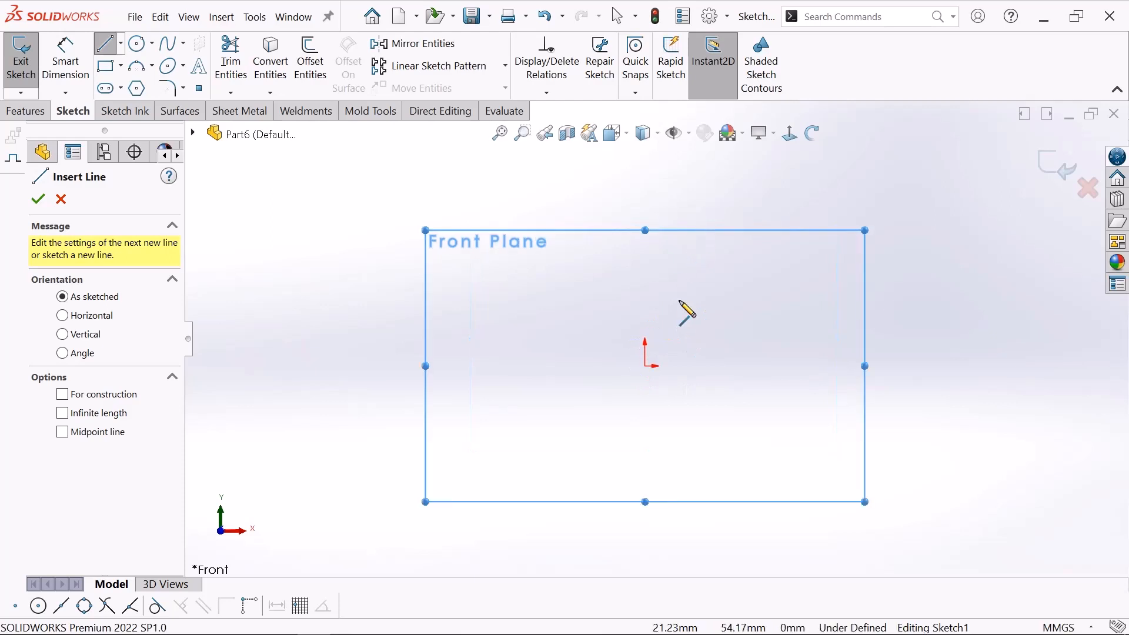
click(645, 366)
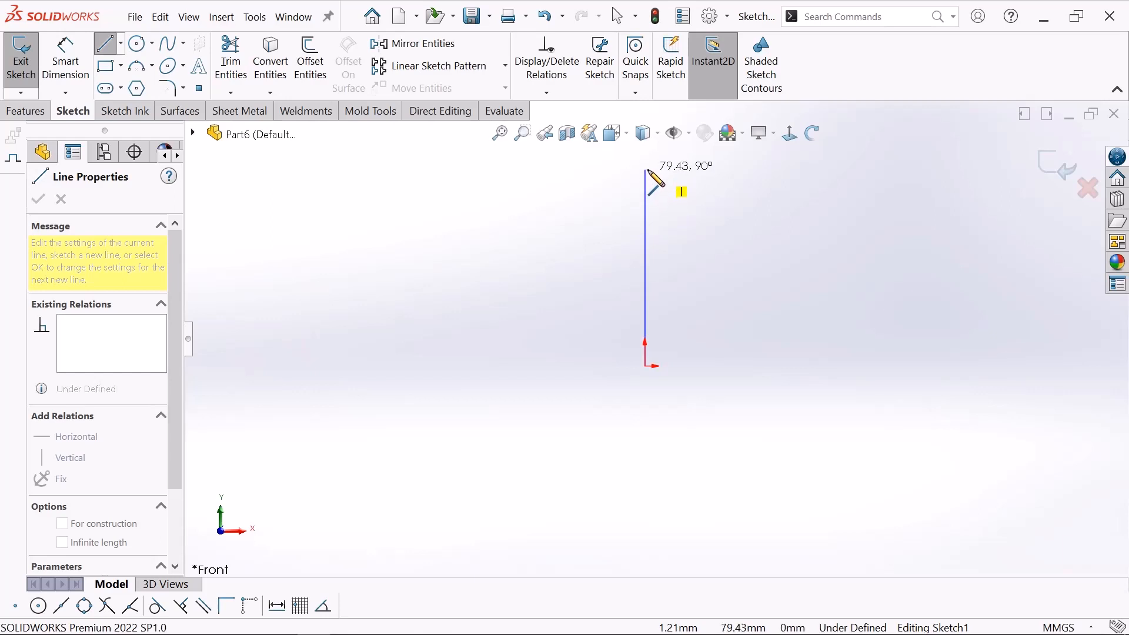
click(645, 170)
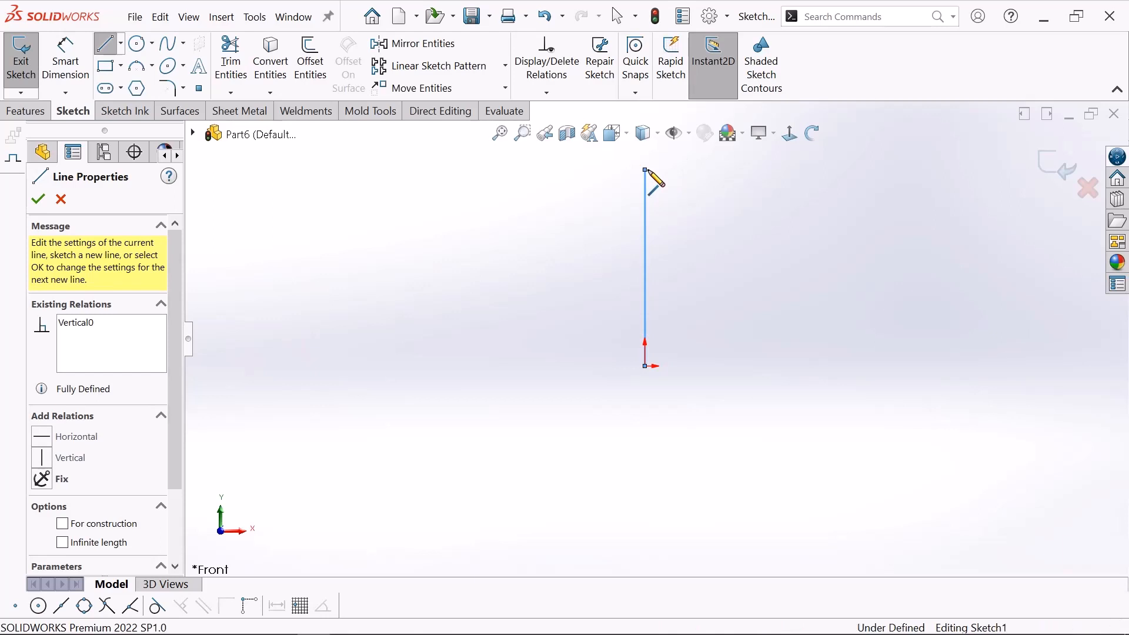
right_click(647, 172)
click(804, 190)
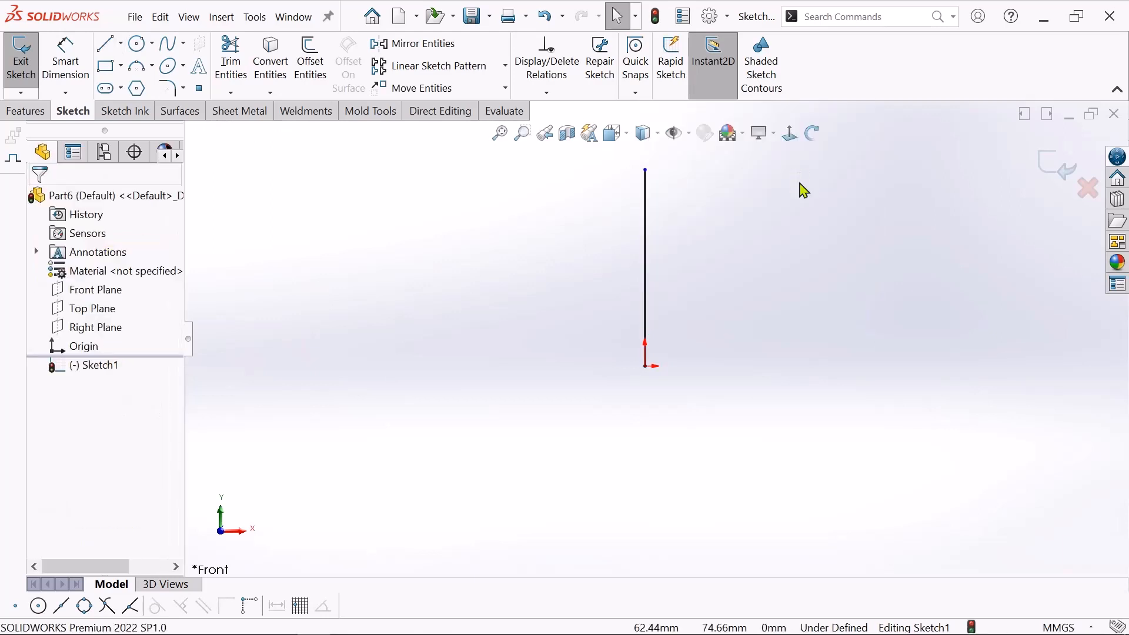
Step: Dimension the vertical line and set its length to 60 mm
scroll(805, 213, down, 1)
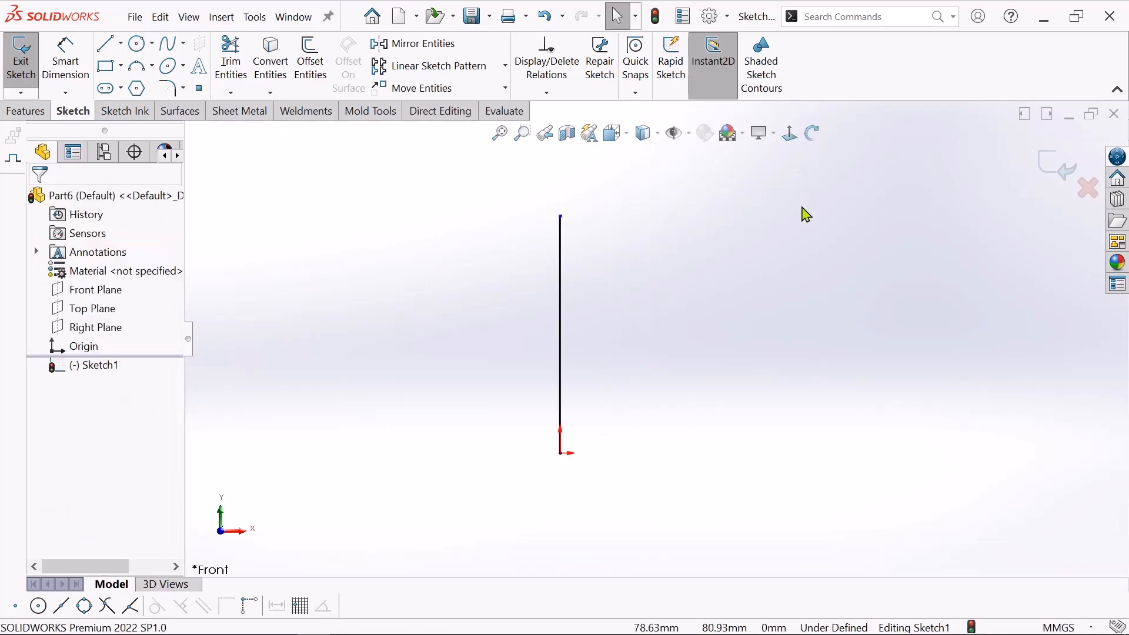
scroll(801, 238, up, 1)
scroll(811, 368, down, 1)
scroll(813, 368, up, 1)
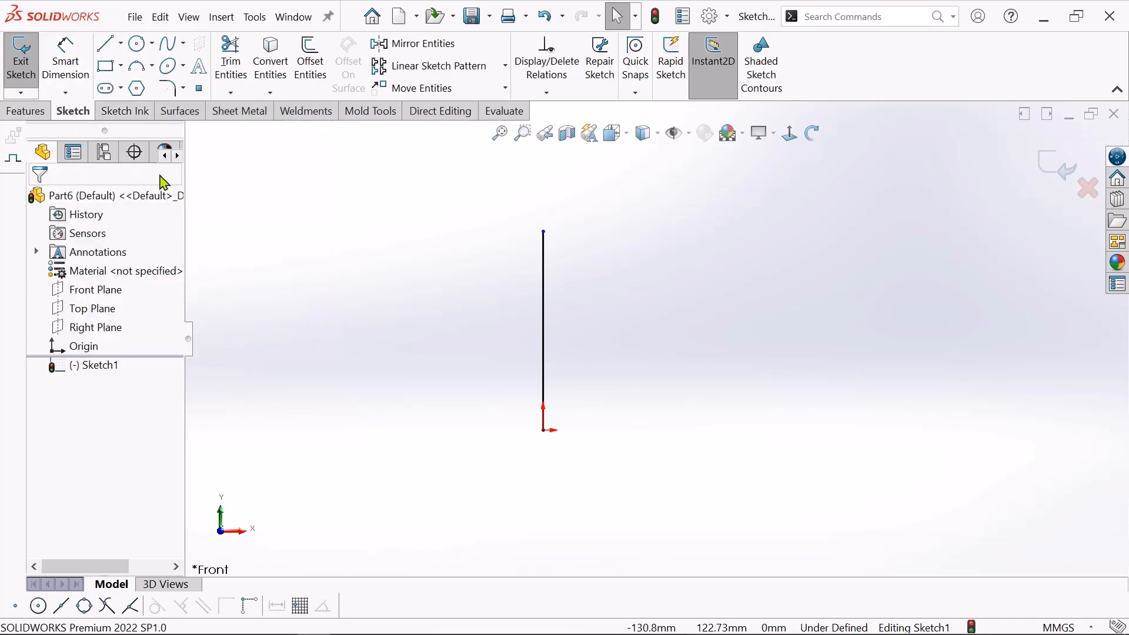
click(73, 65)
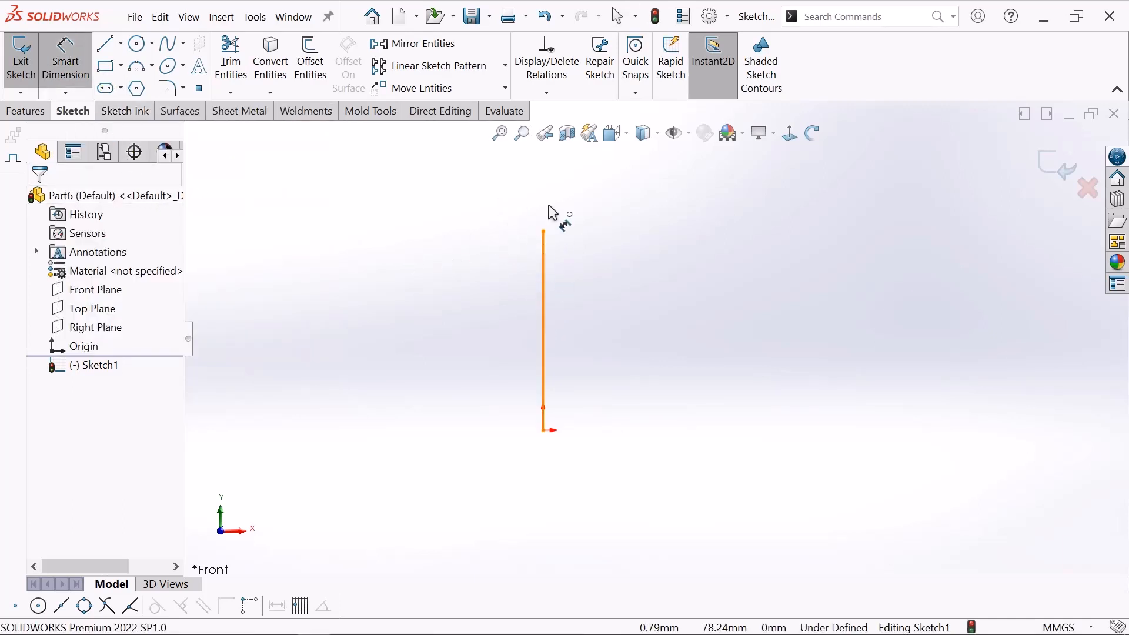
click(545, 266)
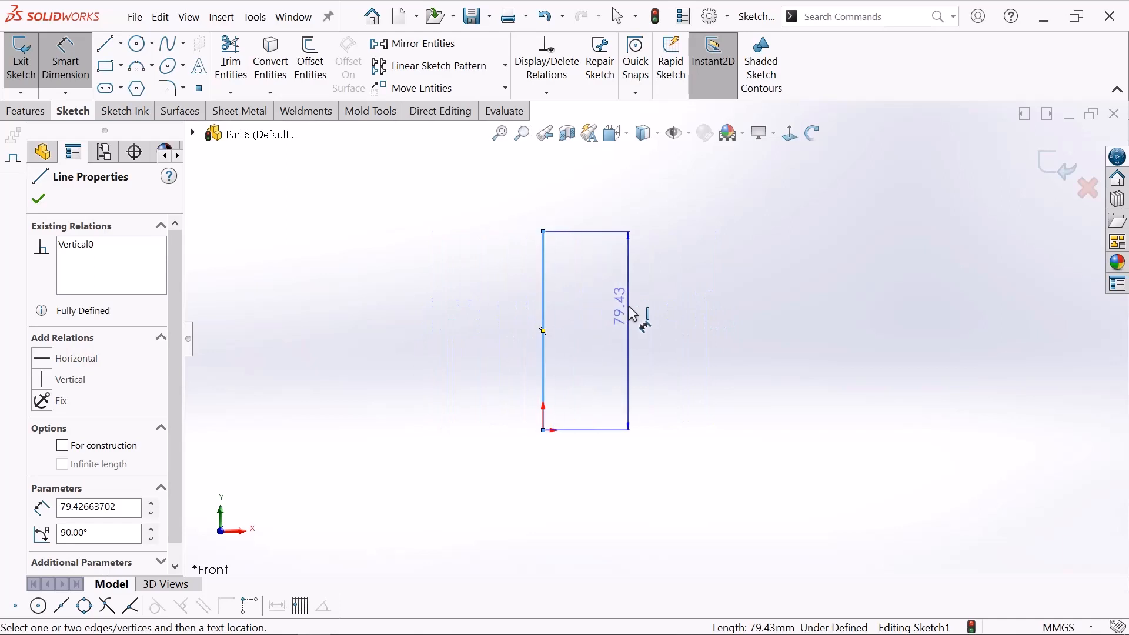
click(633, 315)
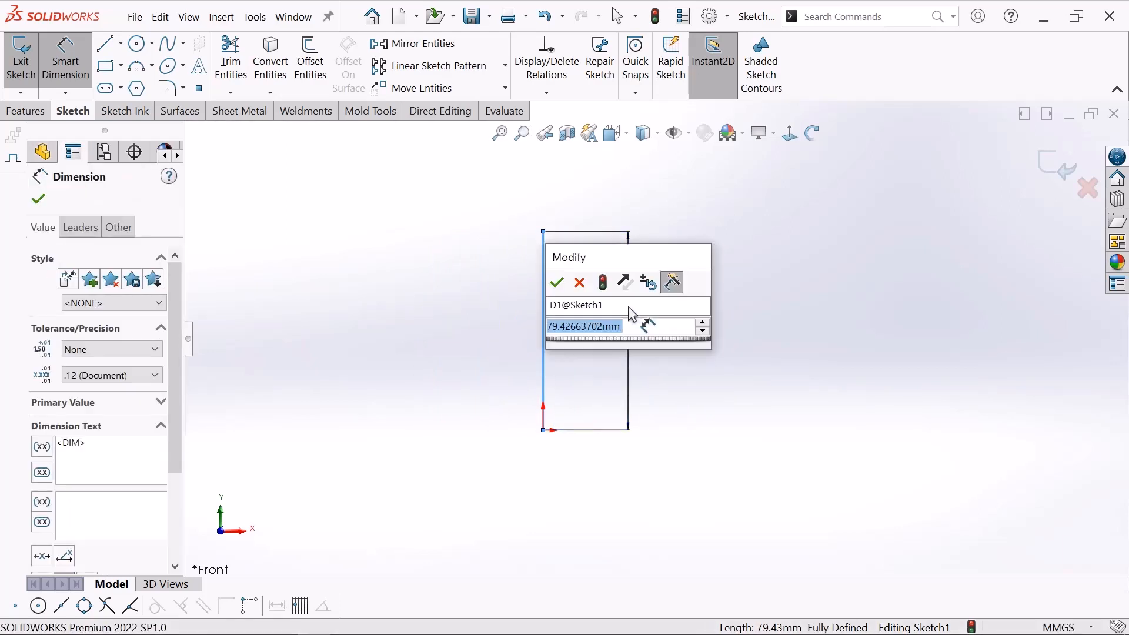
text(=)
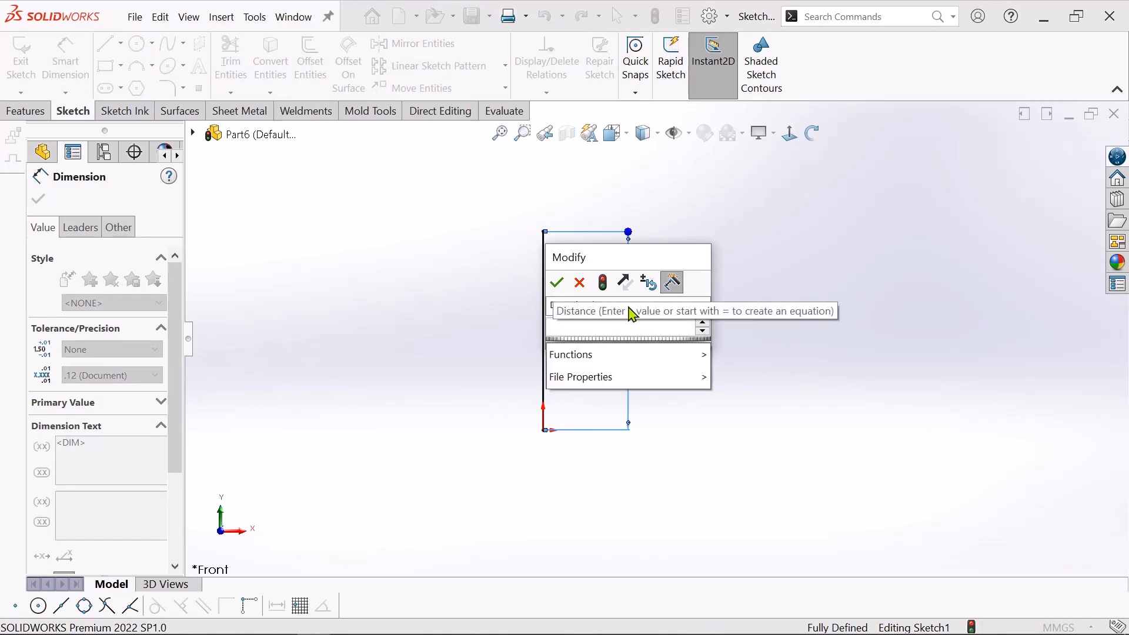
text(60)
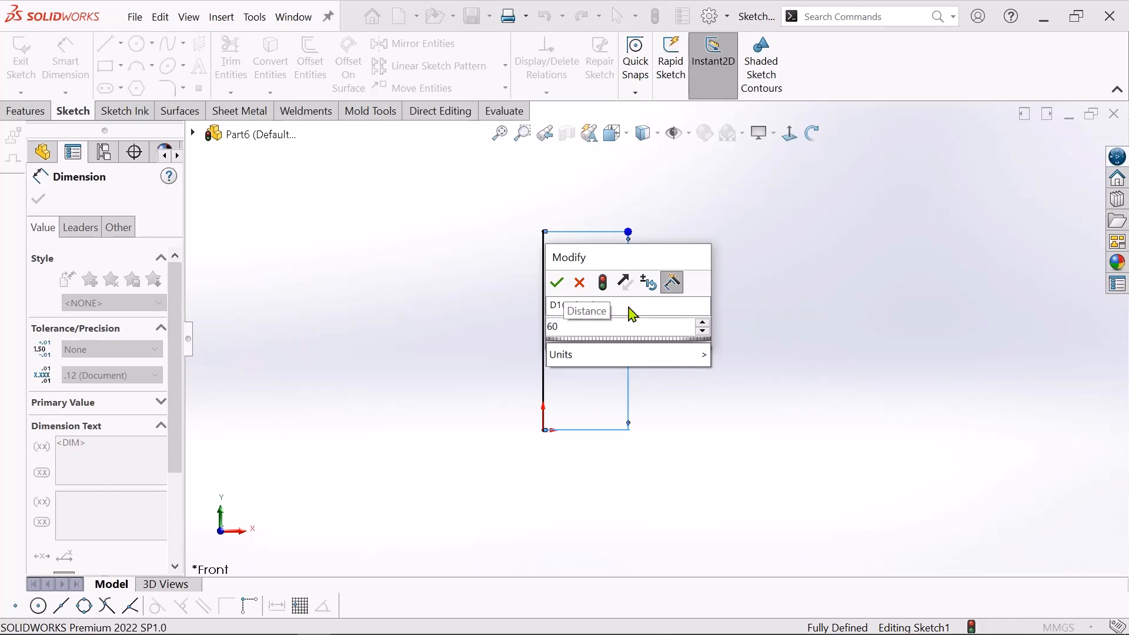
key(Return)
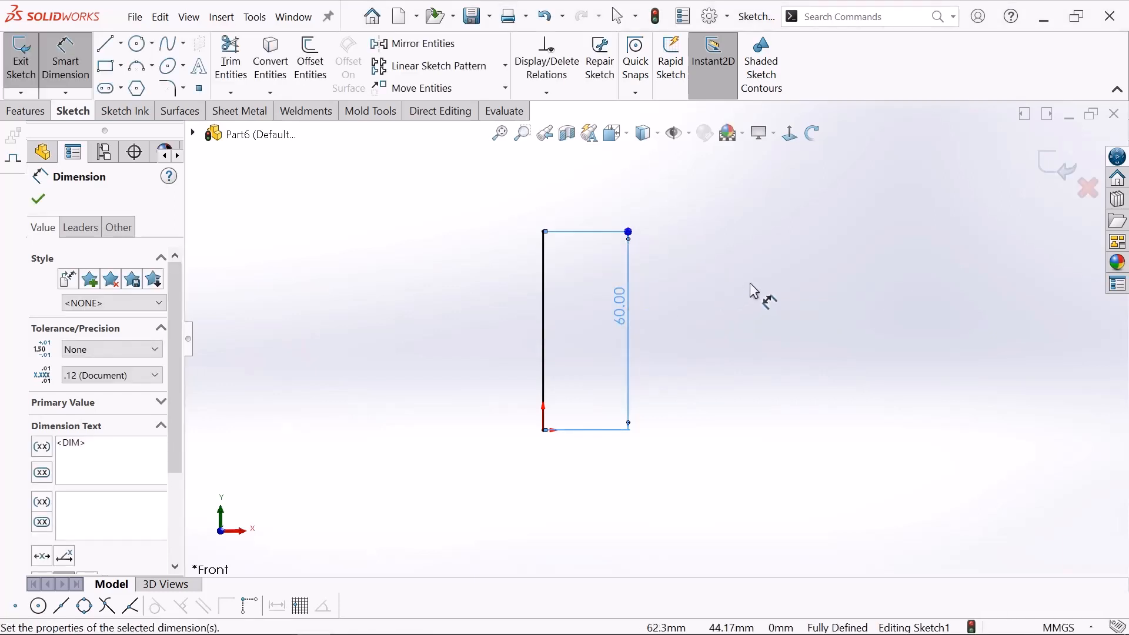
click(750, 283)
scroll(750, 277, down, 1)
scroll(746, 285, up, 2)
scroll(701, 330, down, 1)
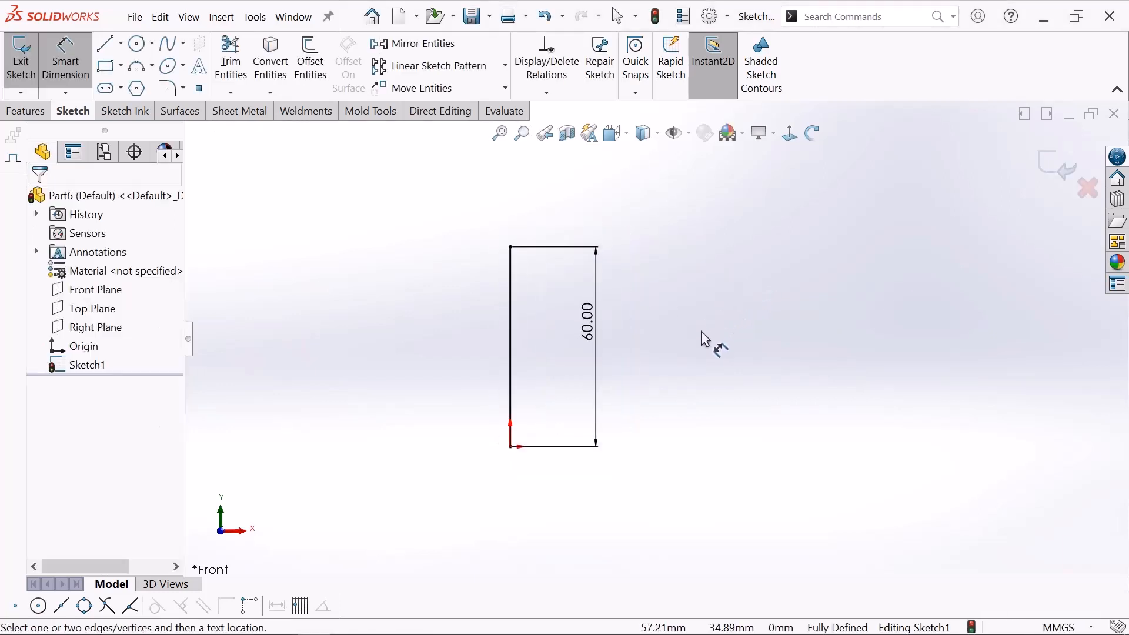
scroll(701, 330, up, 1)
scroll(702, 331, down, 1)
scroll(701, 331, down, 1)
scroll(702, 325, down, 1)
scroll(697, 339, up, 2)
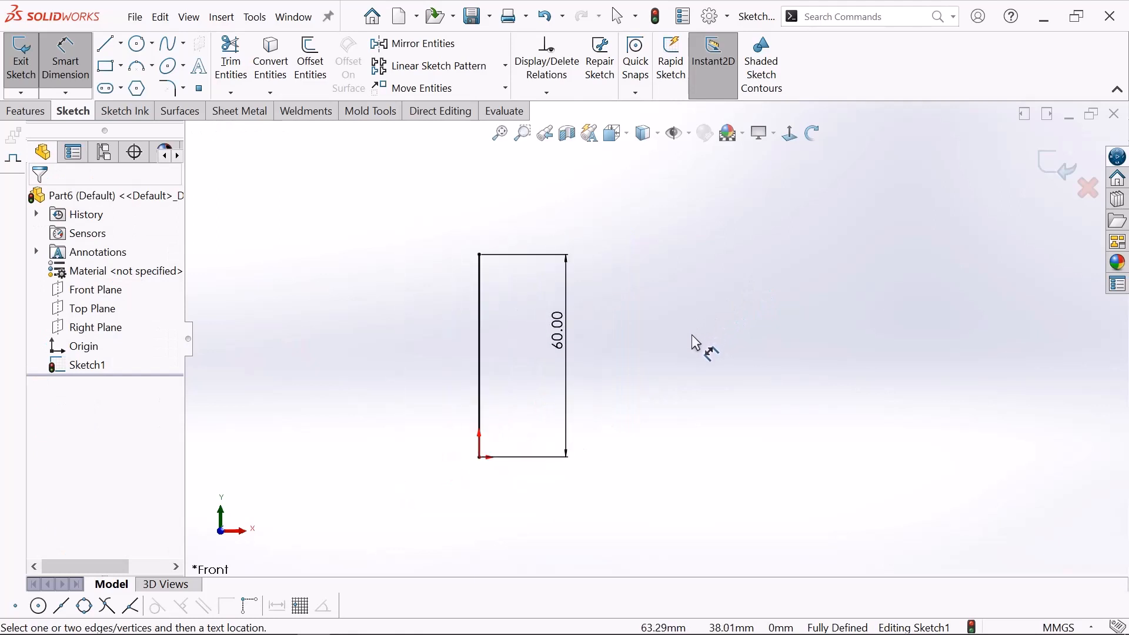
scroll(685, 358, down, 1)
scroll(679, 370, up, 1)
scroll(678, 370, down, 1)
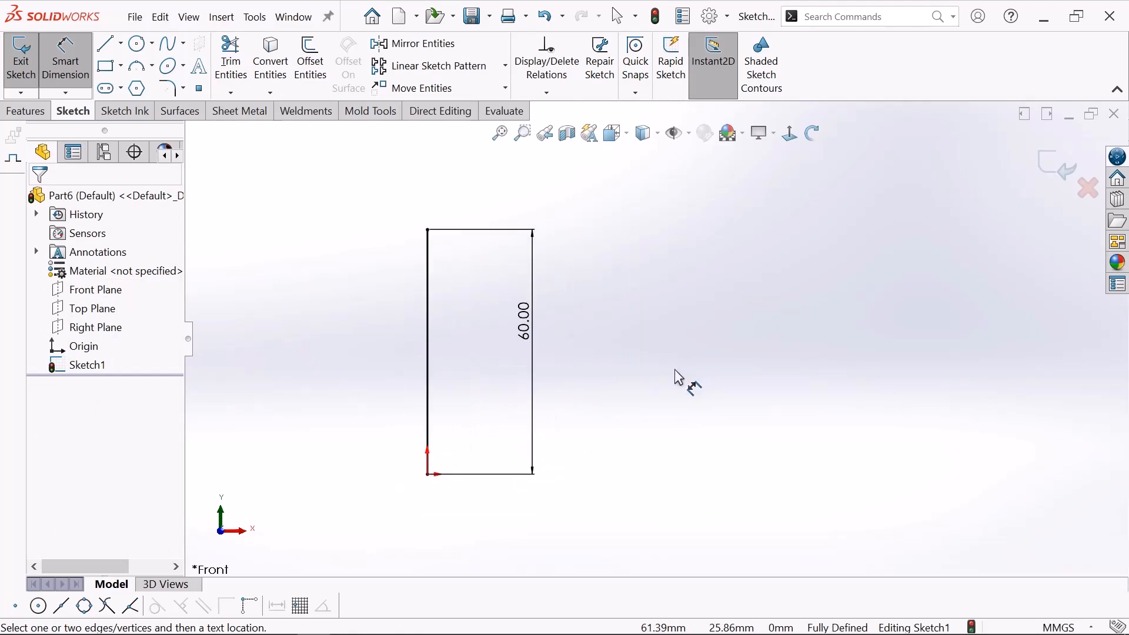
Step: Leave dimensioning and sketch a center-point circle about 65 mm in diameter to the right of the dimensioned vertical line
right_click(581, 194)
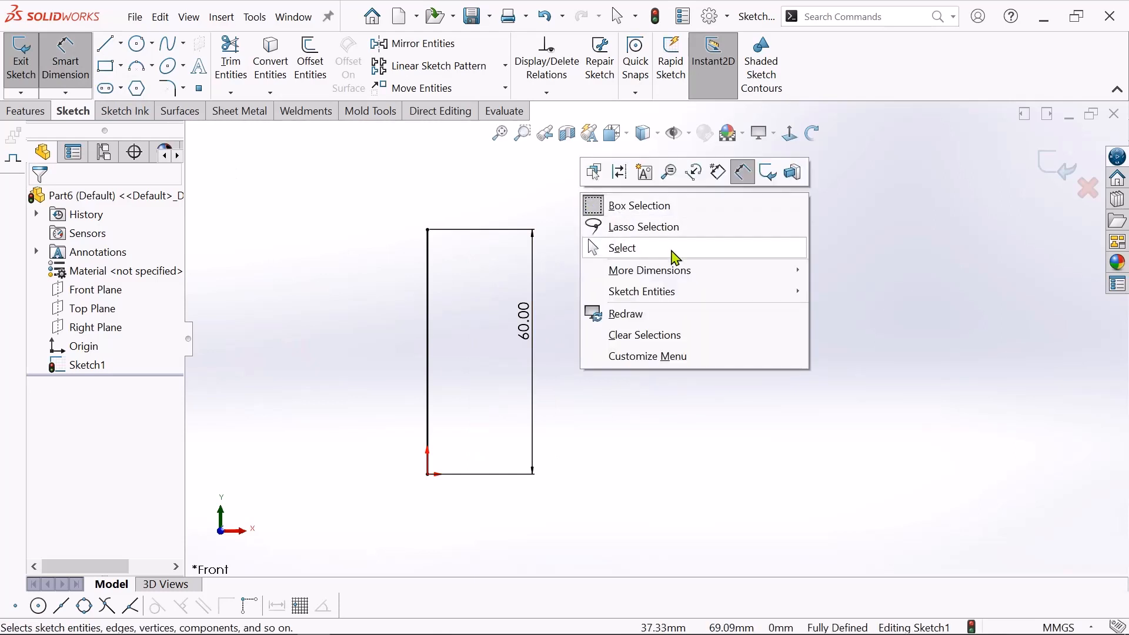
click(698, 255)
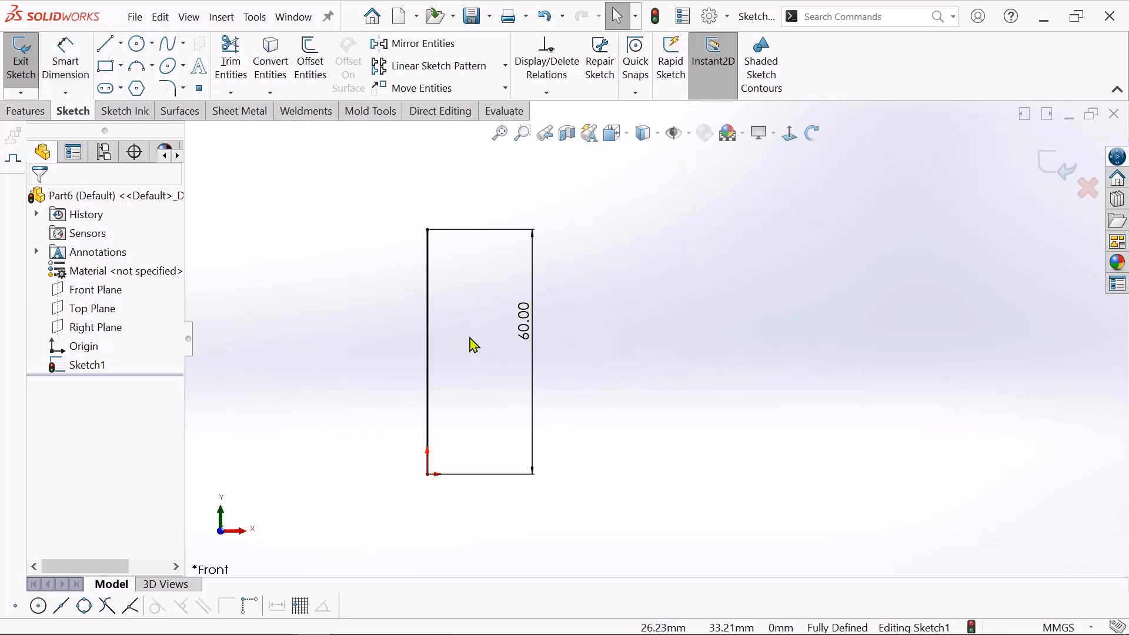
click(138, 45)
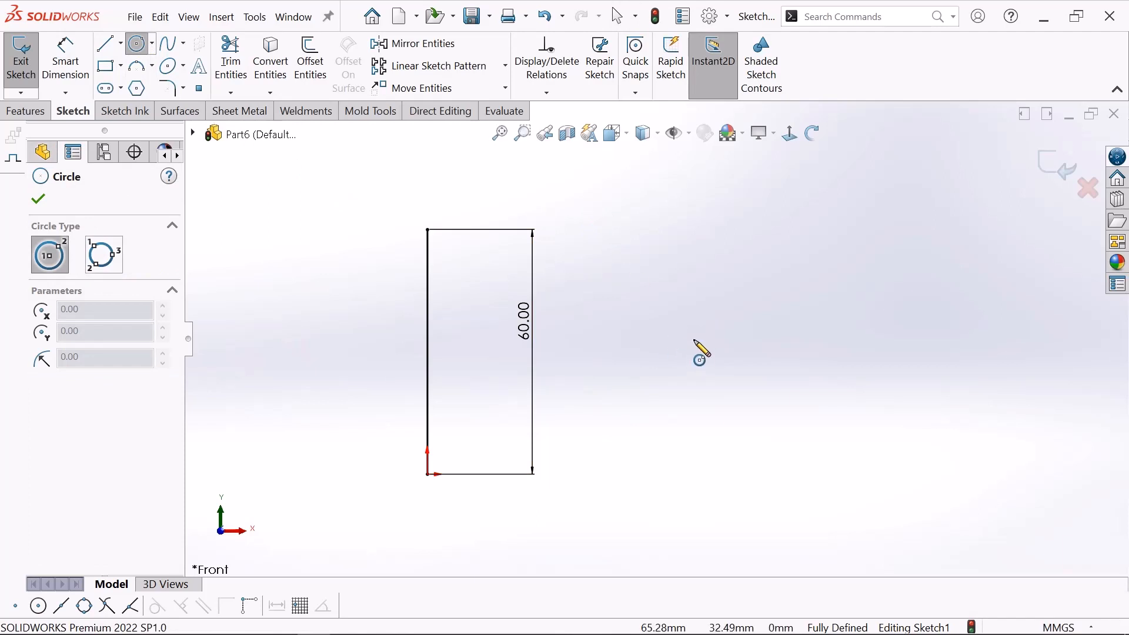
click(688, 332)
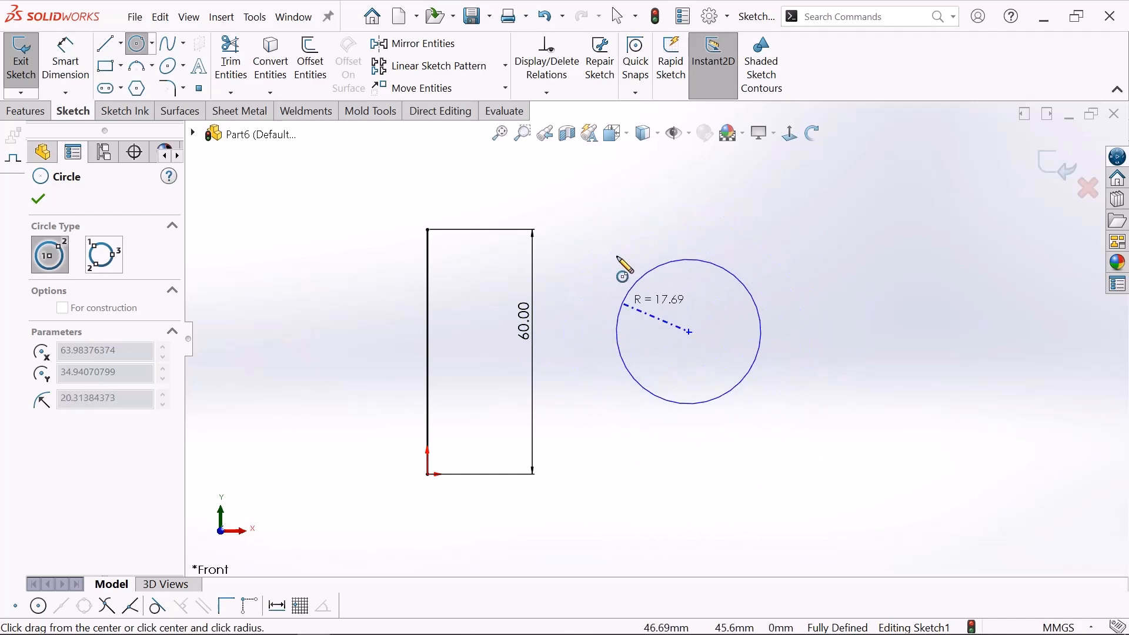
click(822, 326)
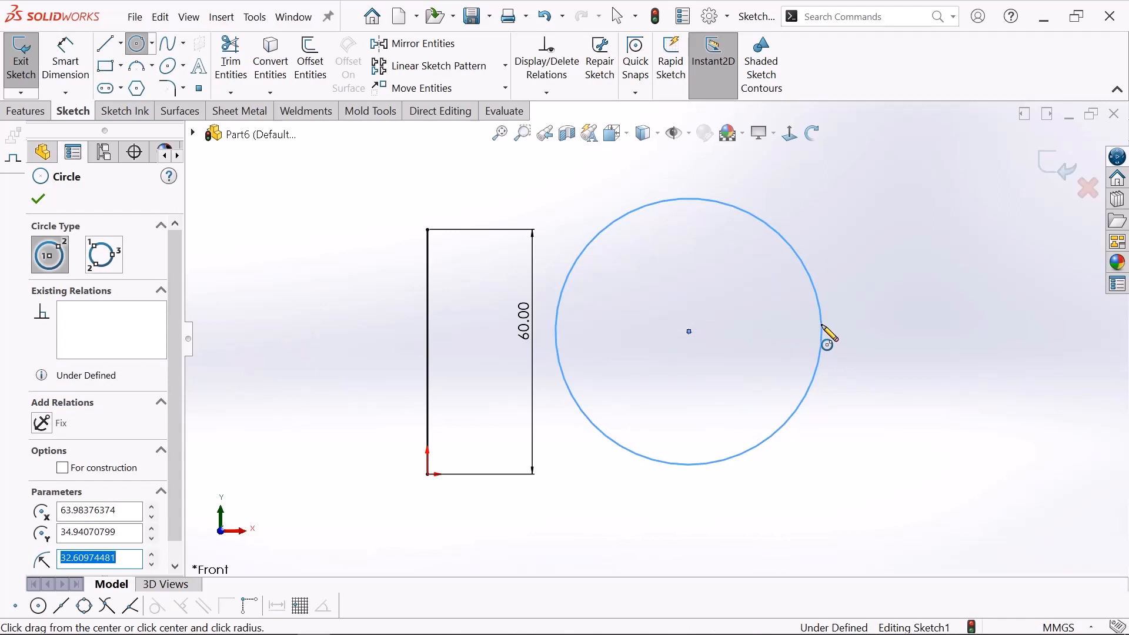
right_click(823, 329)
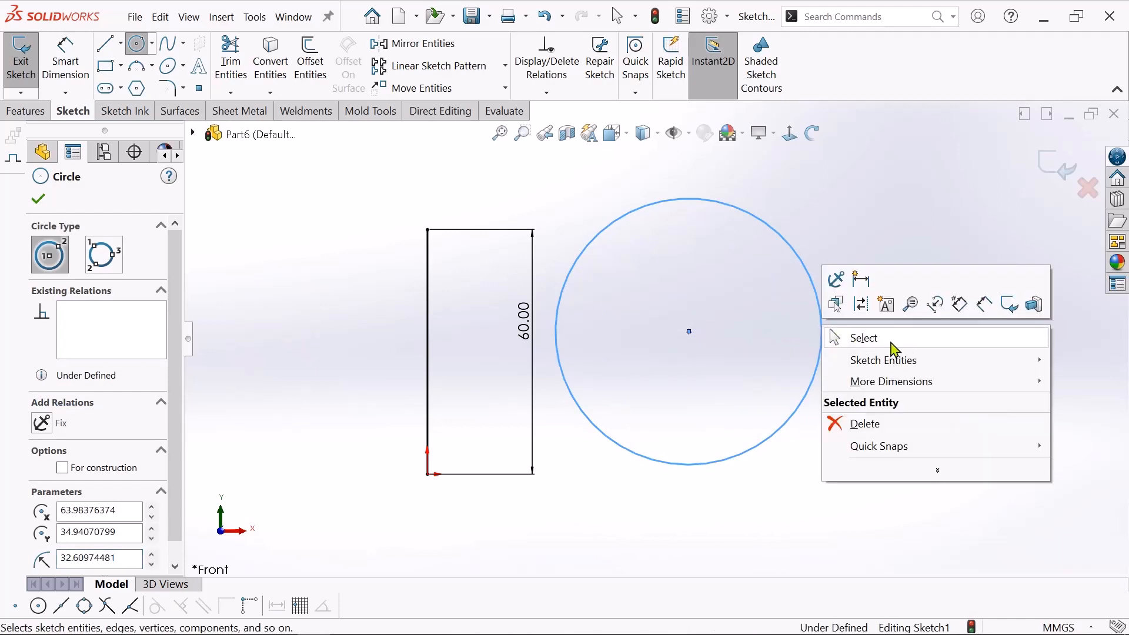
click(910, 341)
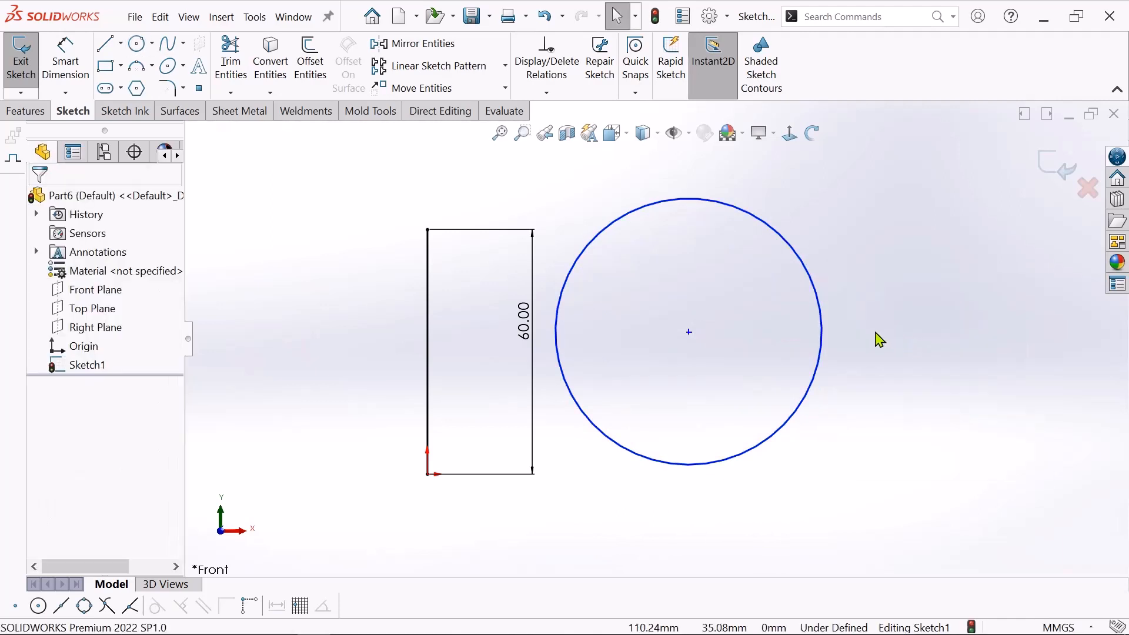
Step: Dimension the circle and set its diameter to 30 mm
click(71, 72)
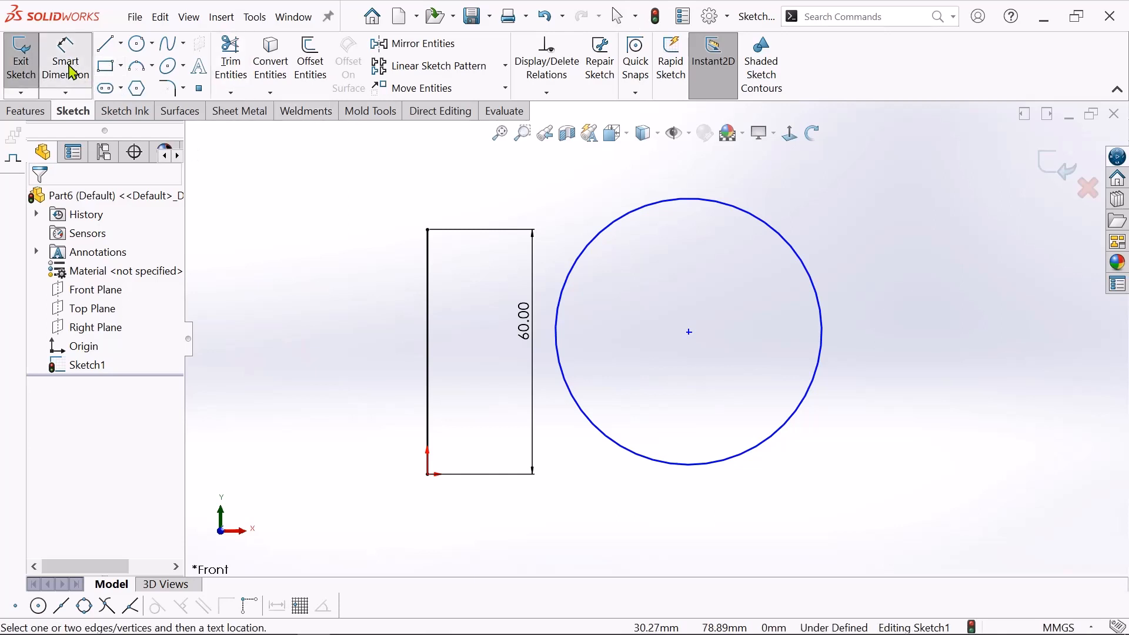
click(763, 222)
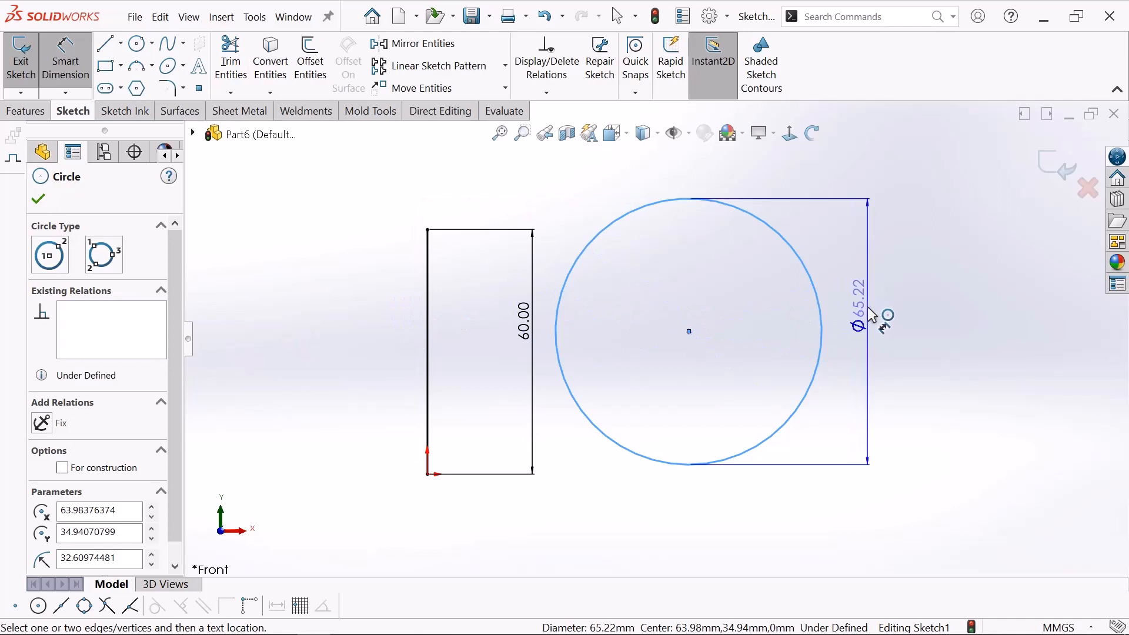
click(873, 314)
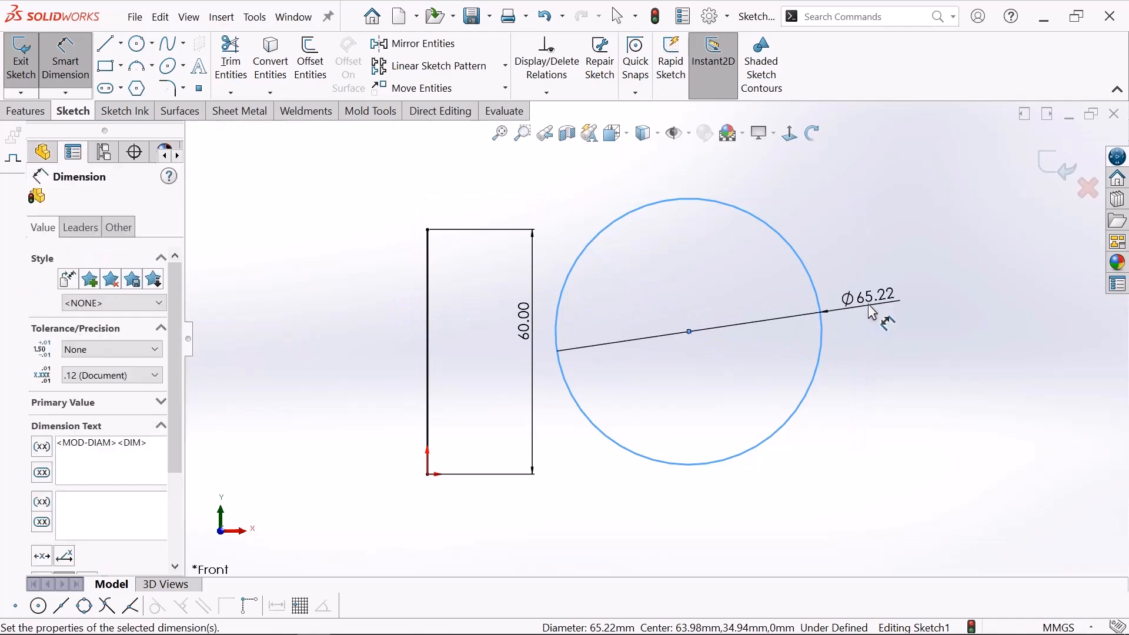
key(BackSpace)
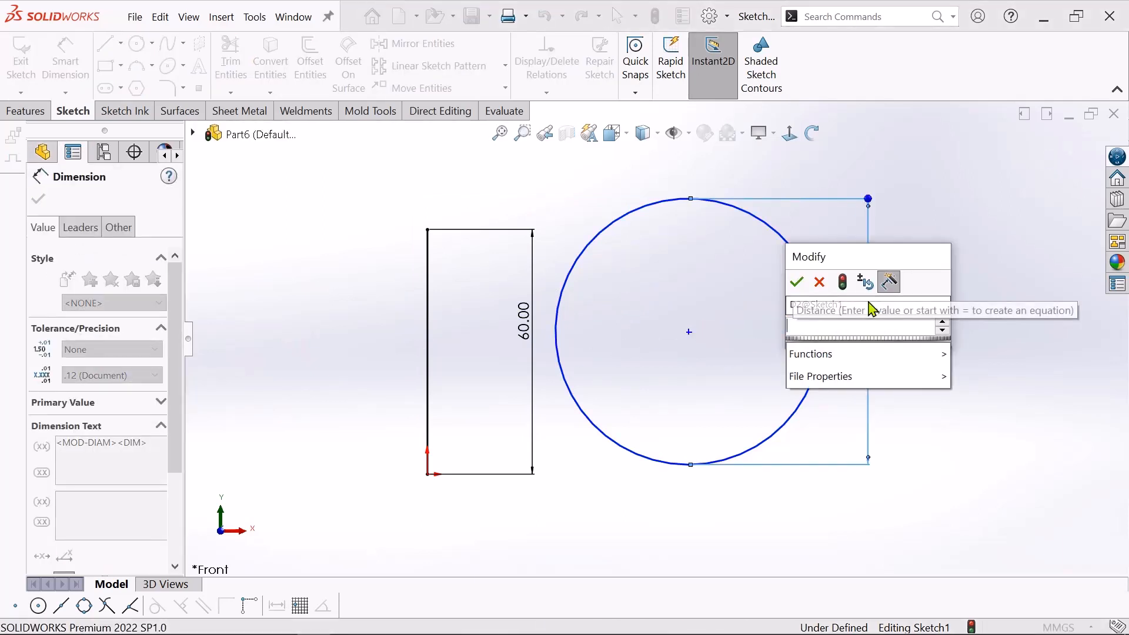
text(30)
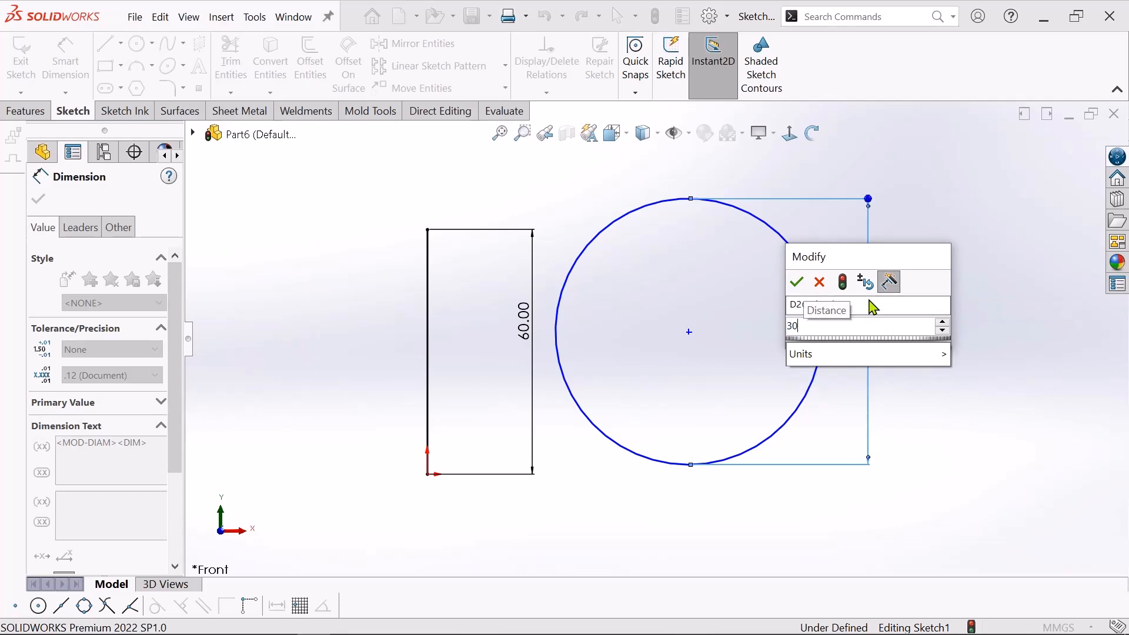
key(Return)
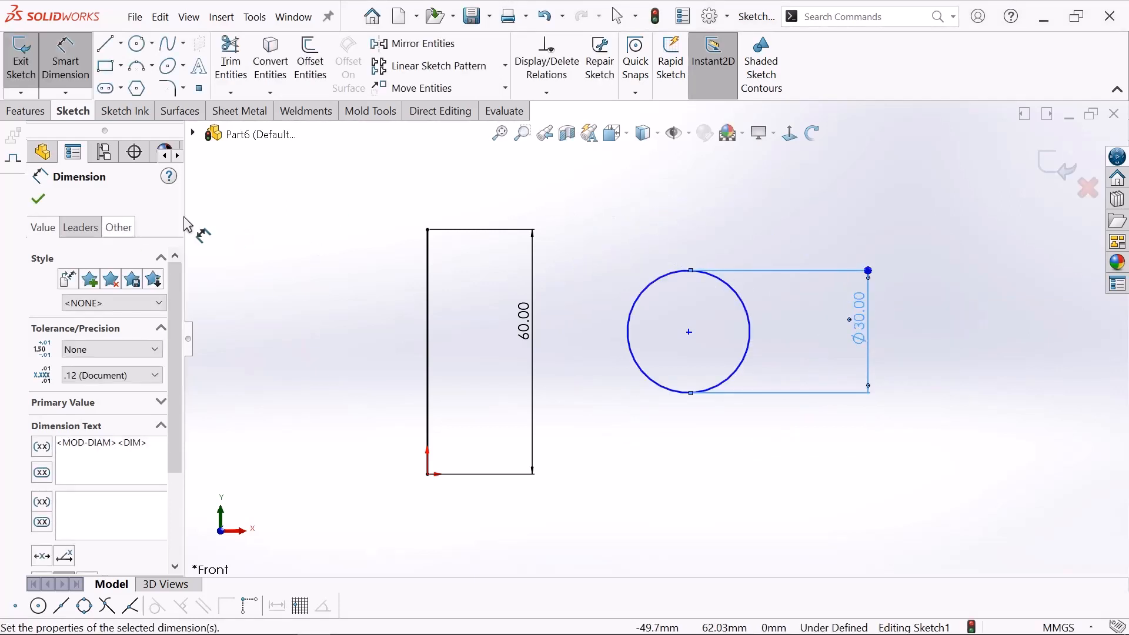
click(40, 200)
Step: Leave dimensioning and sketch a center rectangle about 31 mm wide and 46 mm high to the right of the 30 mm circle
scroll(1002, 234, down, 1)
scroll(936, 265, up, 1)
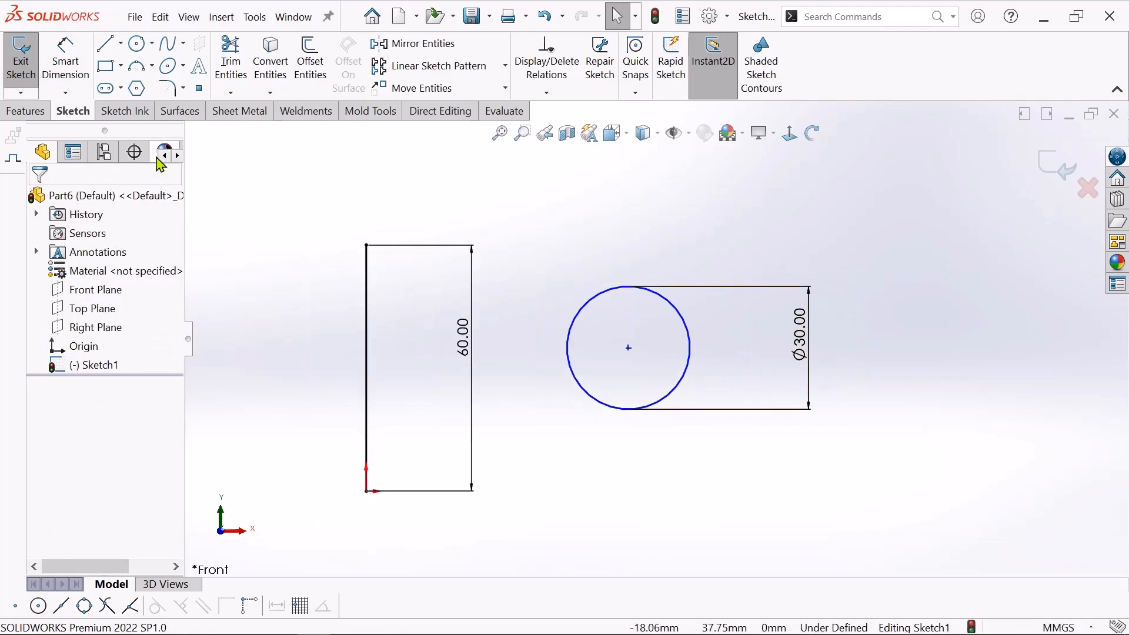
click(122, 66)
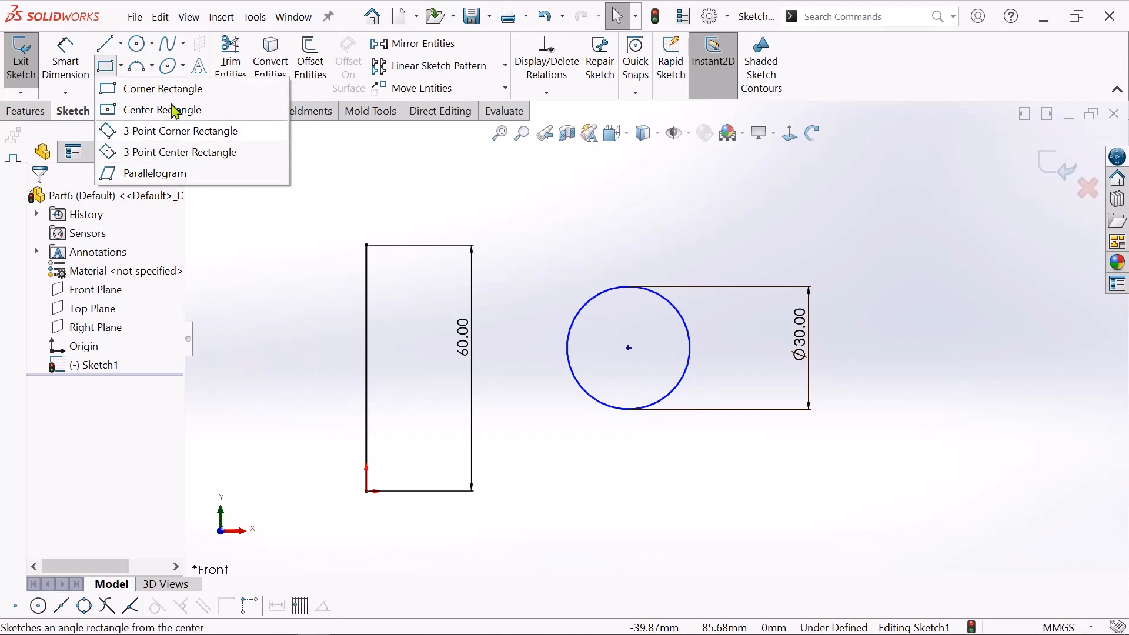
click(121, 65)
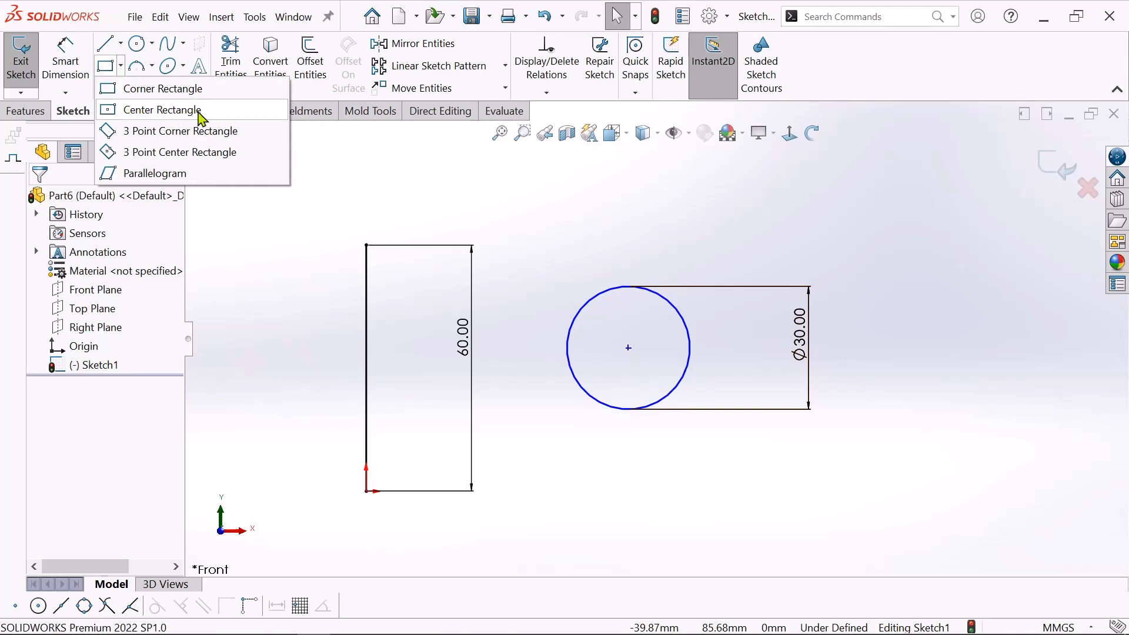
click(170, 110)
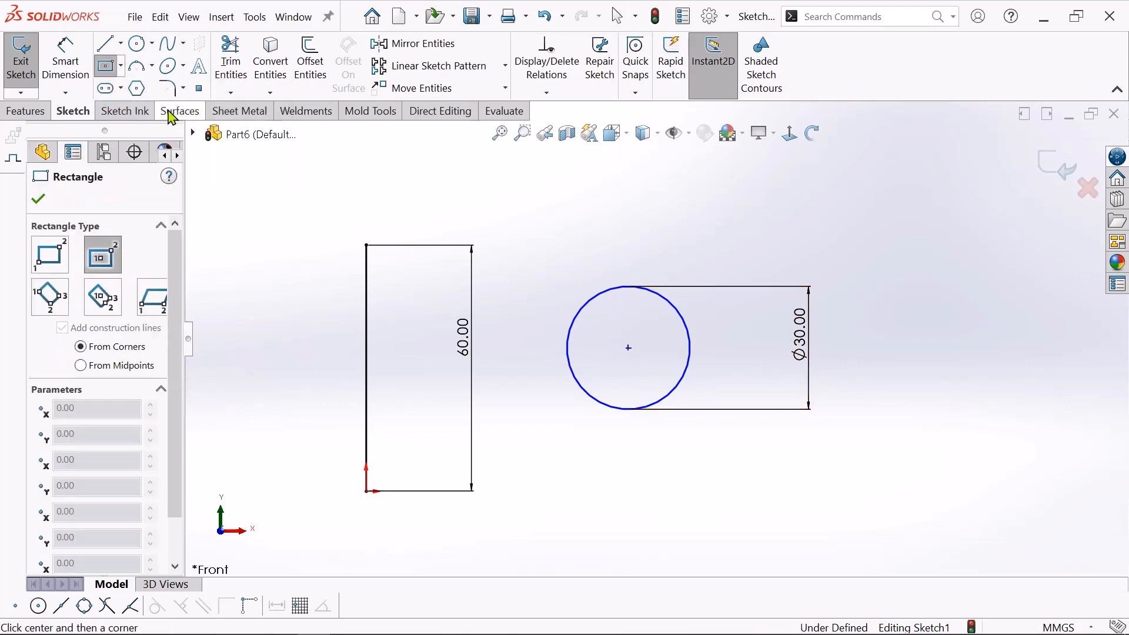
scroll(926, 379, down, 1)
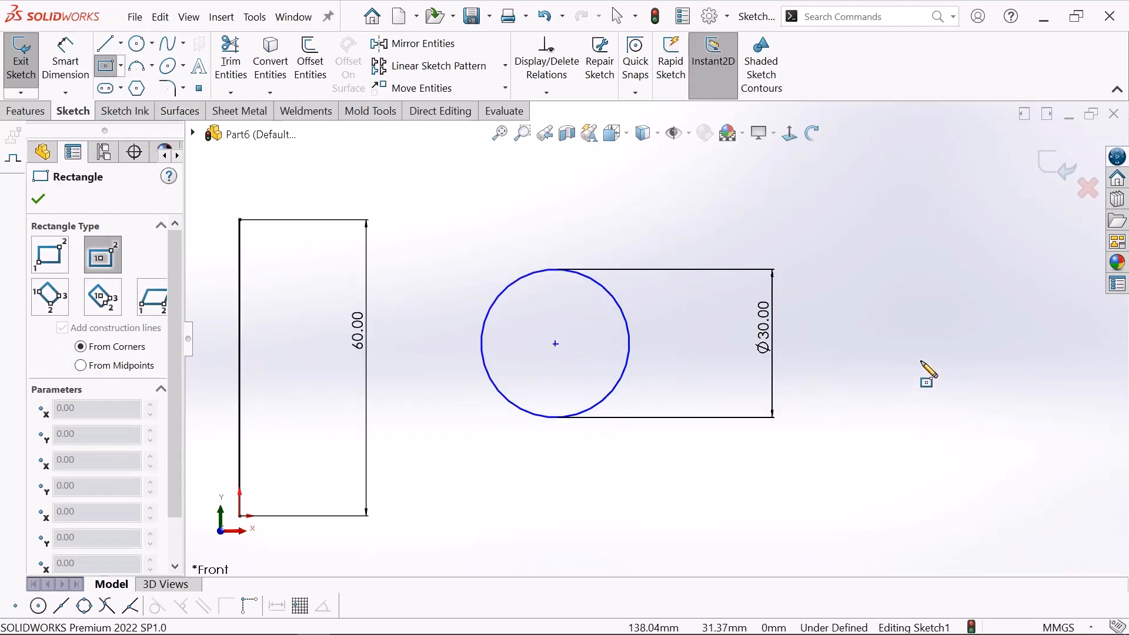
click(954, 343)
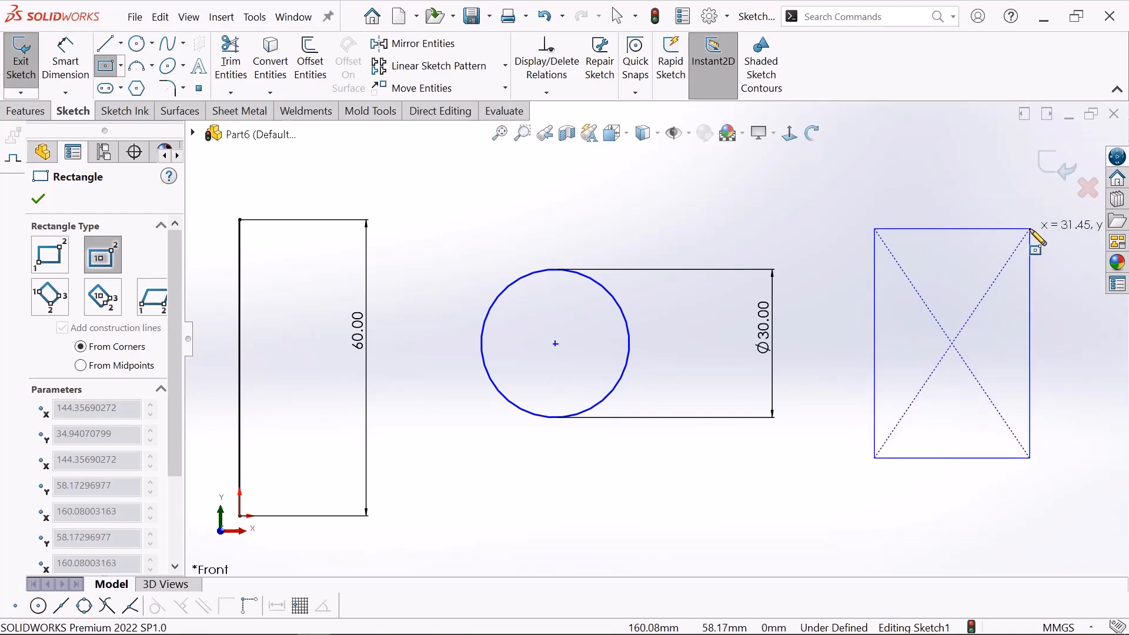
click(1030, 230)
right_click(1030, 231)
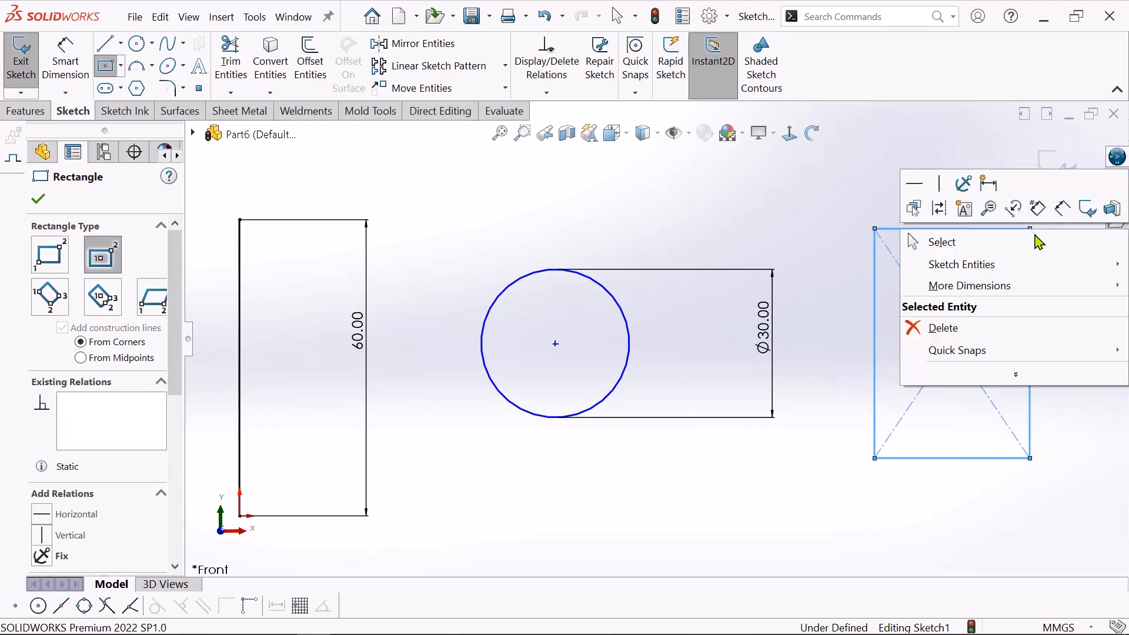
click(1033, 246)
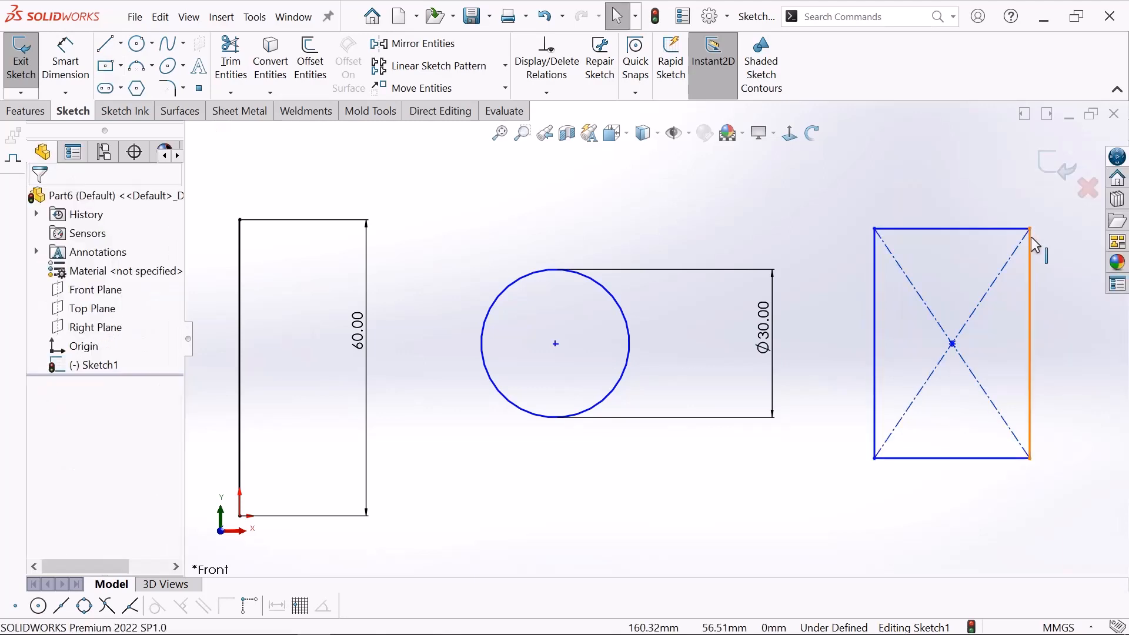
Step: Save the part under the file name "level 01" in the 2D drawing folder
key(f)
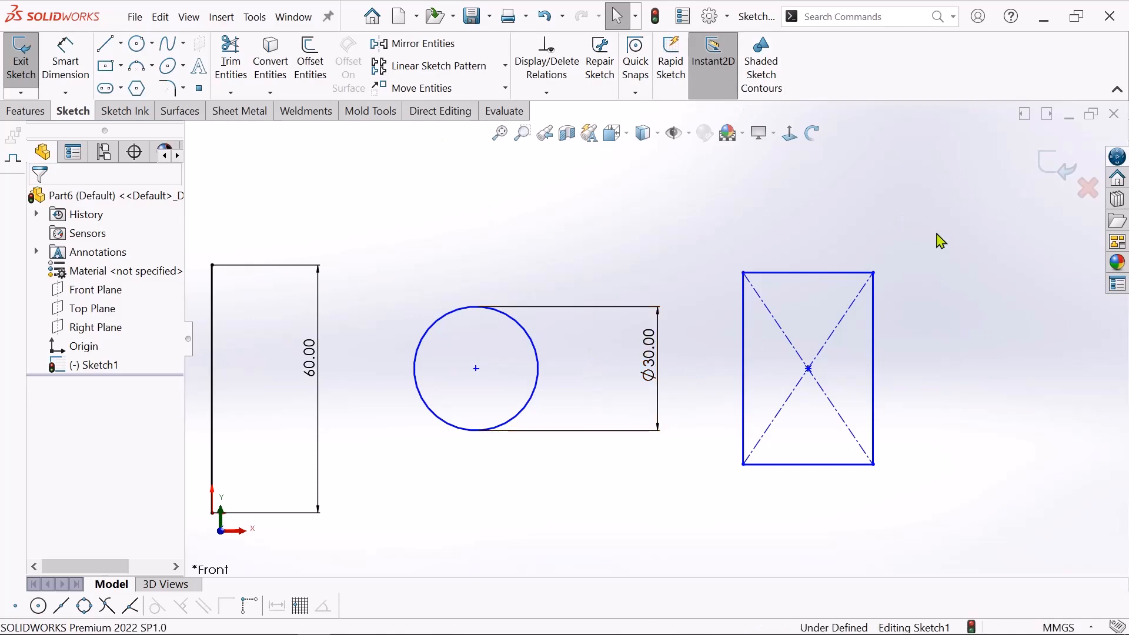
scroll(797, 320, up, 3)
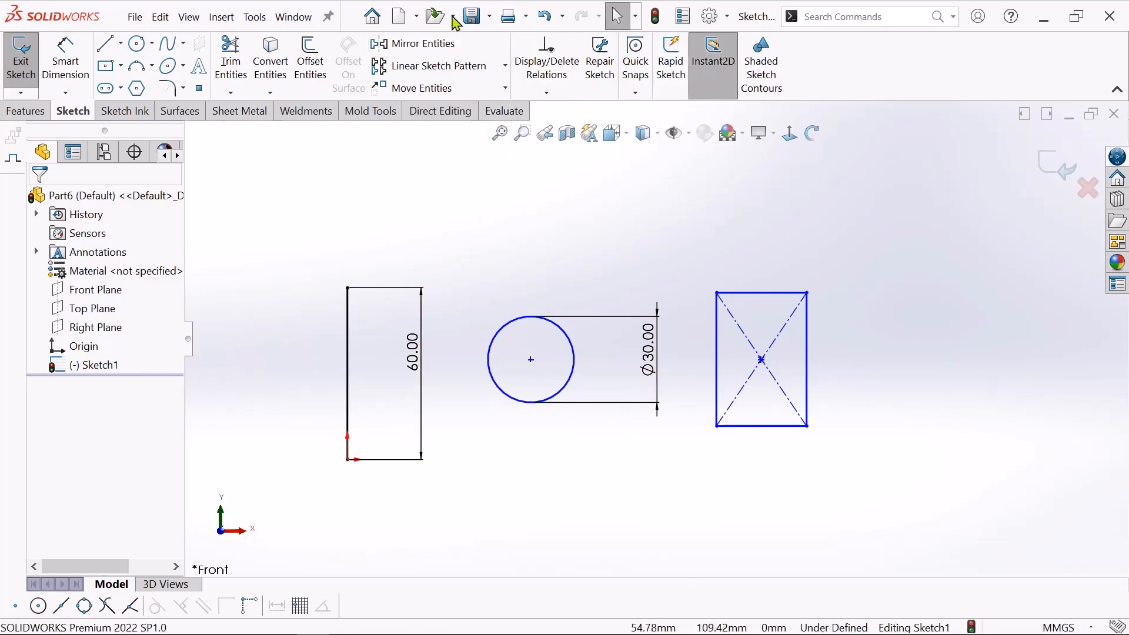
click(490, 16)
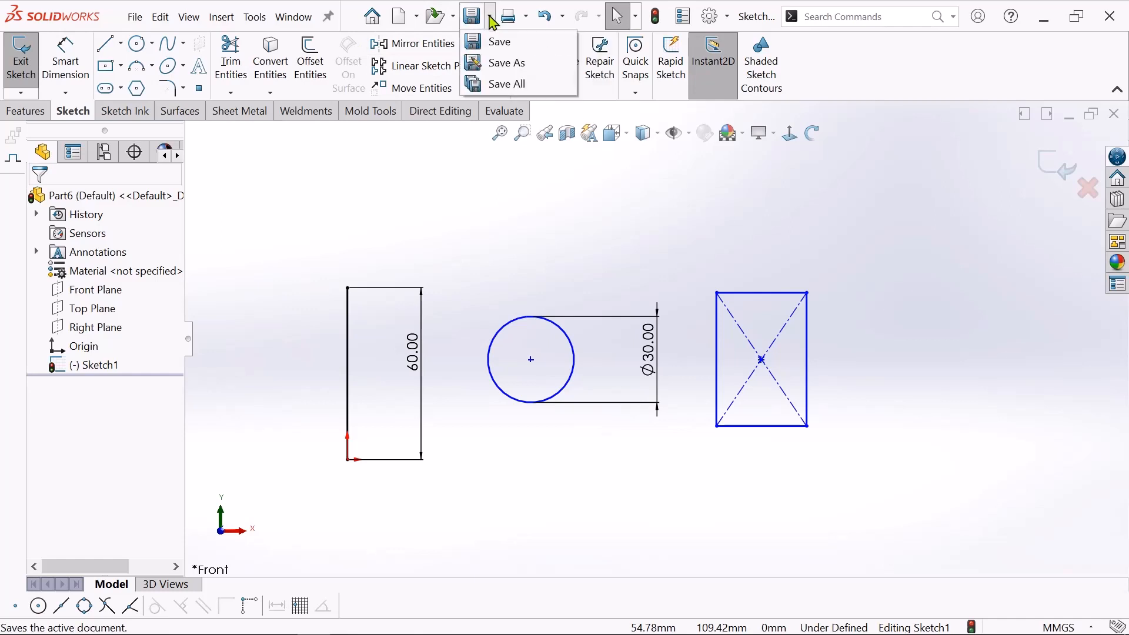
click(511, 69)
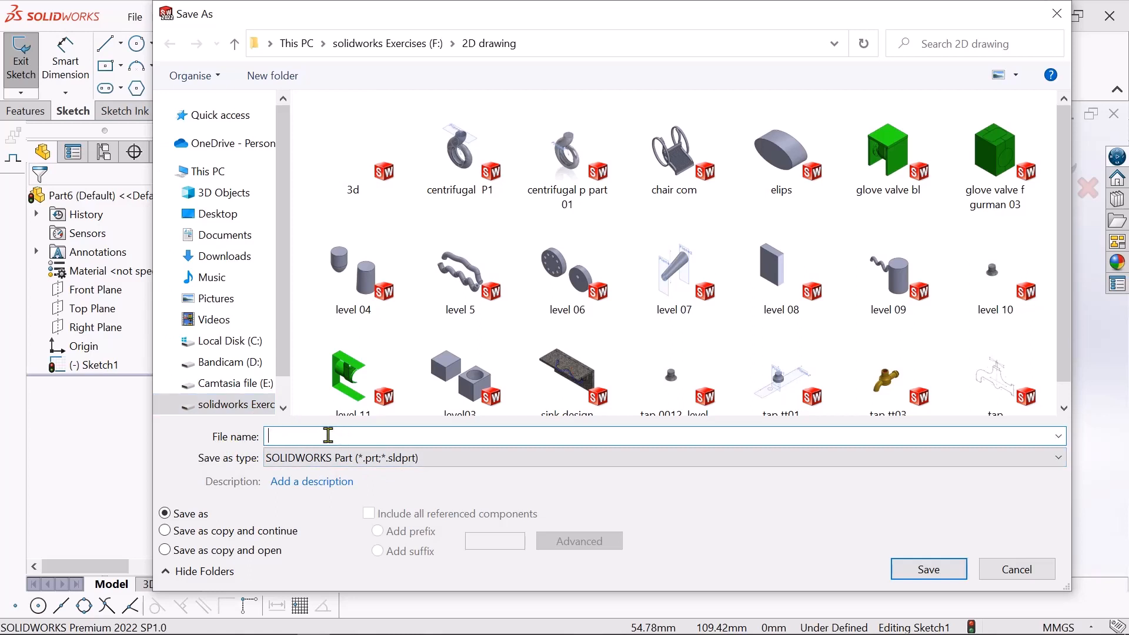
text(le)
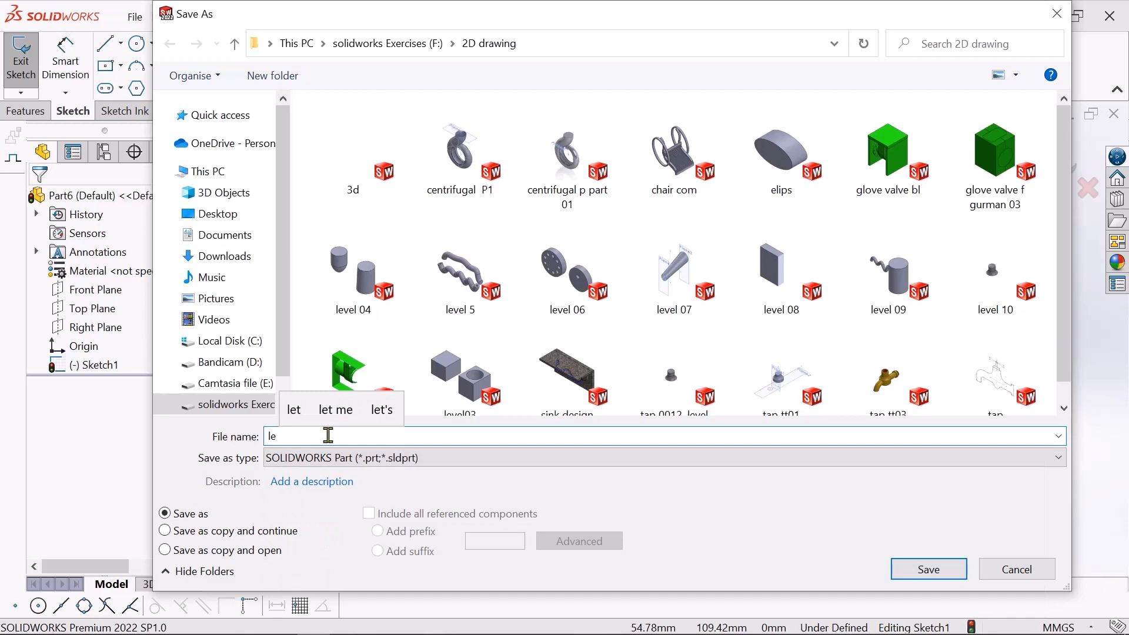
text(vel )
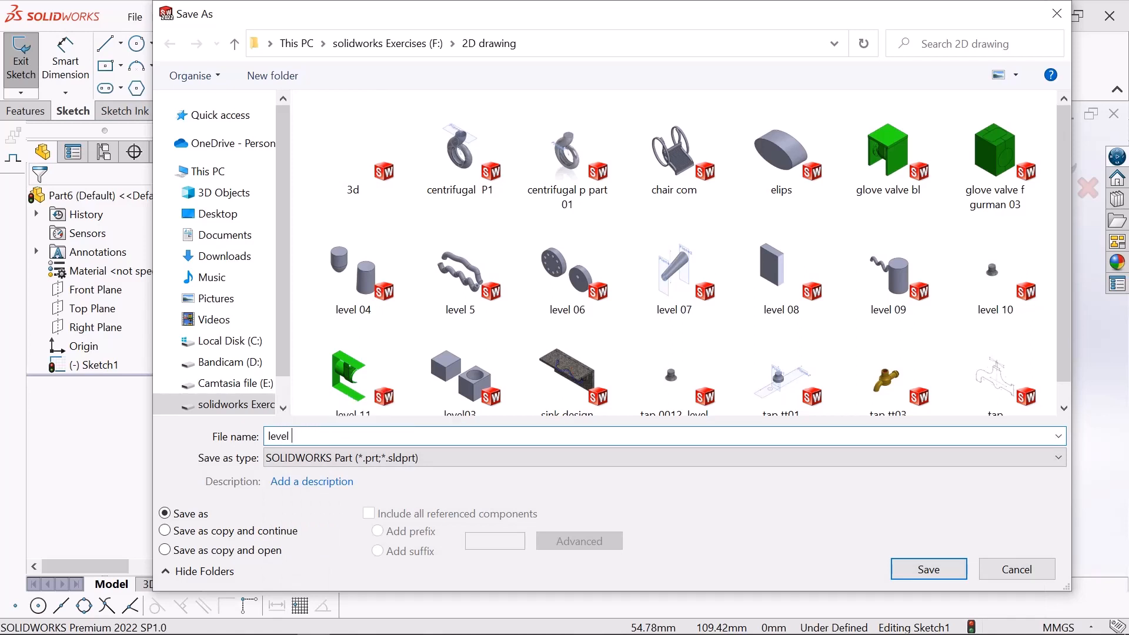
text(01)
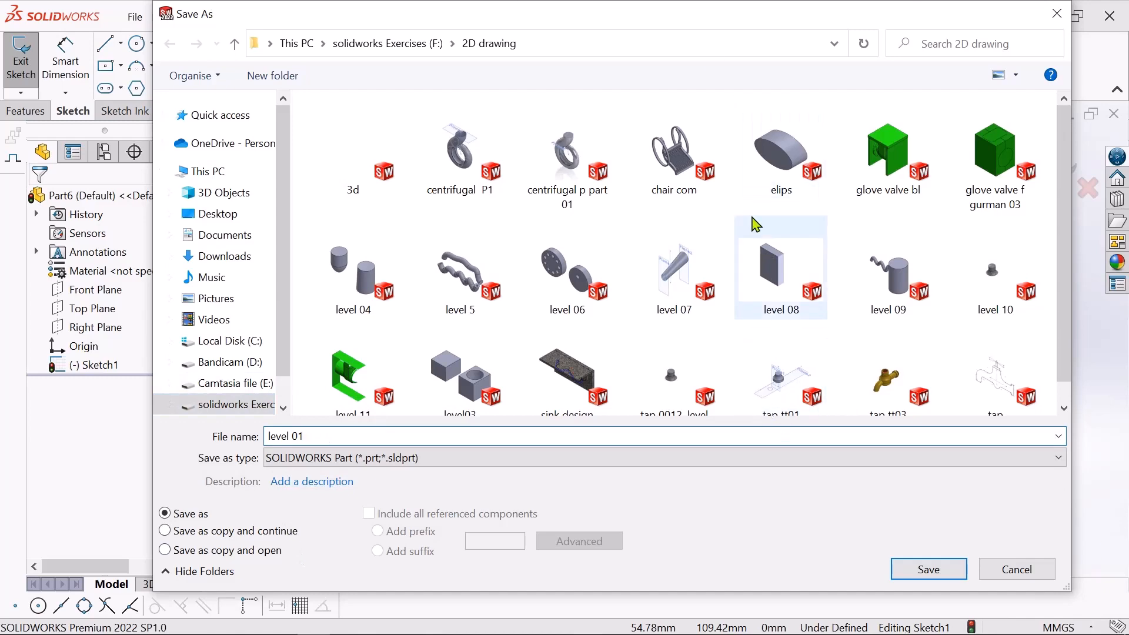
click(954, 573)
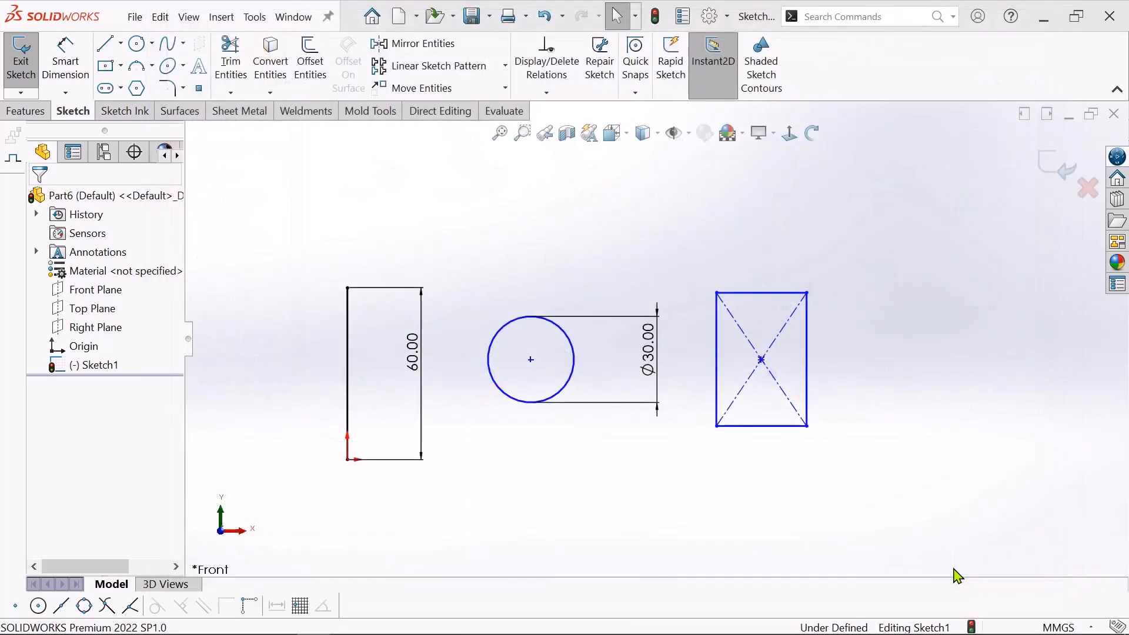